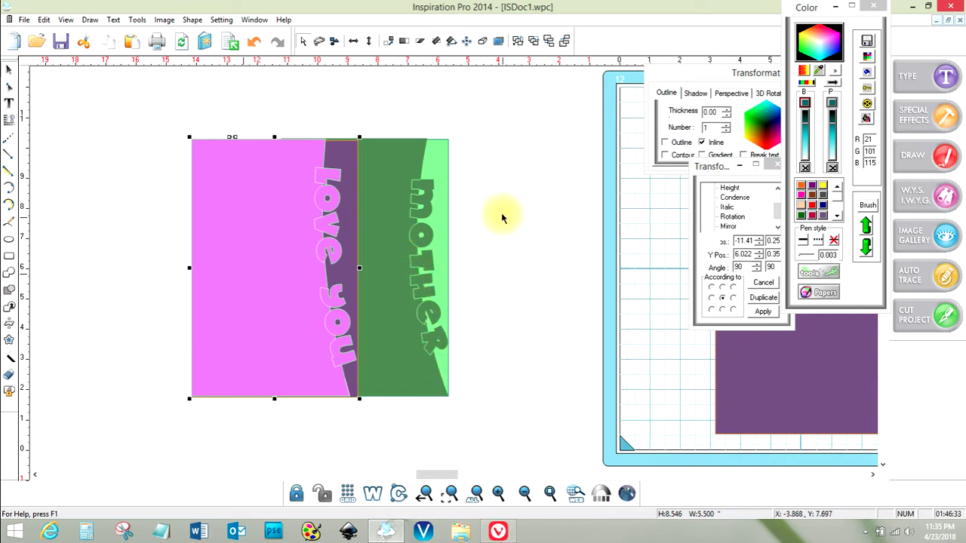
left_click(441, 160)
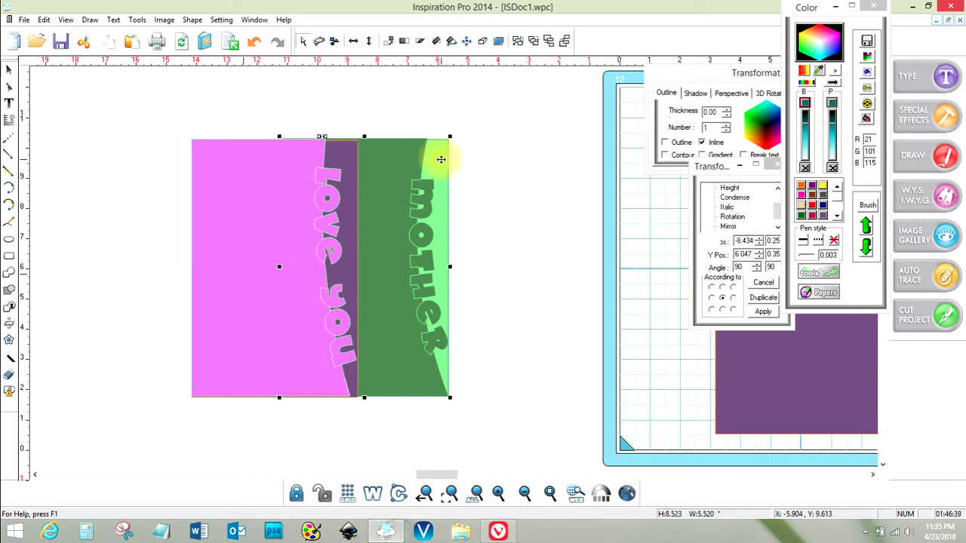
left_click(481, 166)
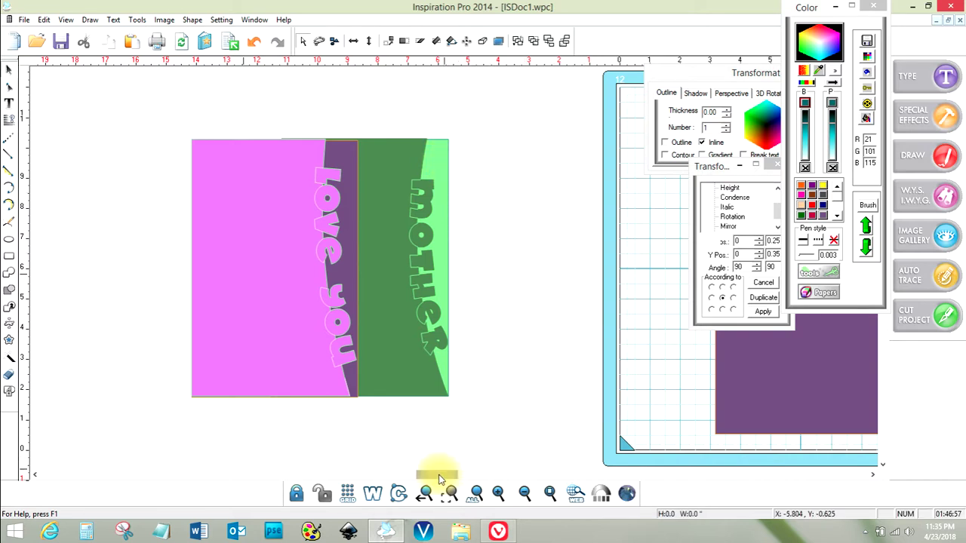
Change the purple rectangle on the cutting mat to the same dark teal fill and outline as the GRADUATE text.
left_click_drag(442, 477, 467, 479)
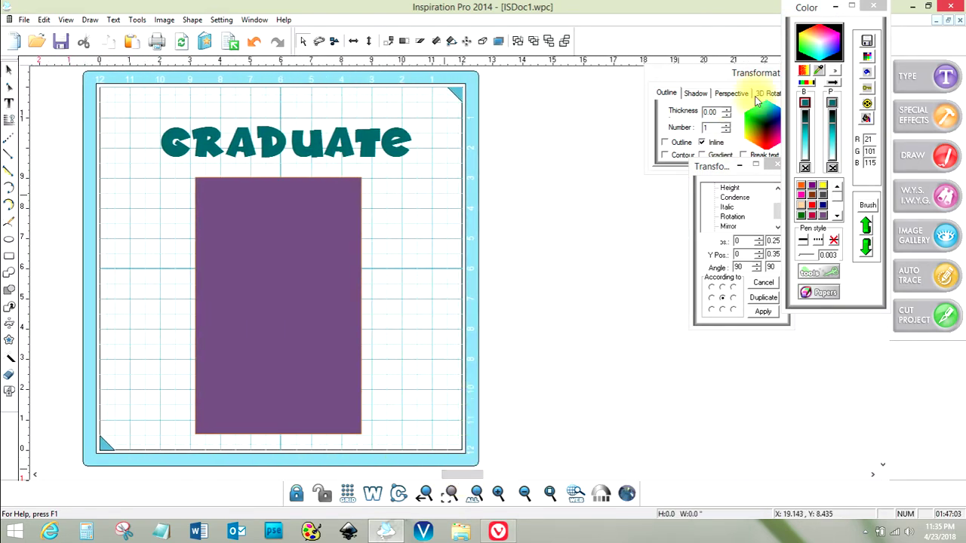
left_click_drag(804, 7, 532, 73)
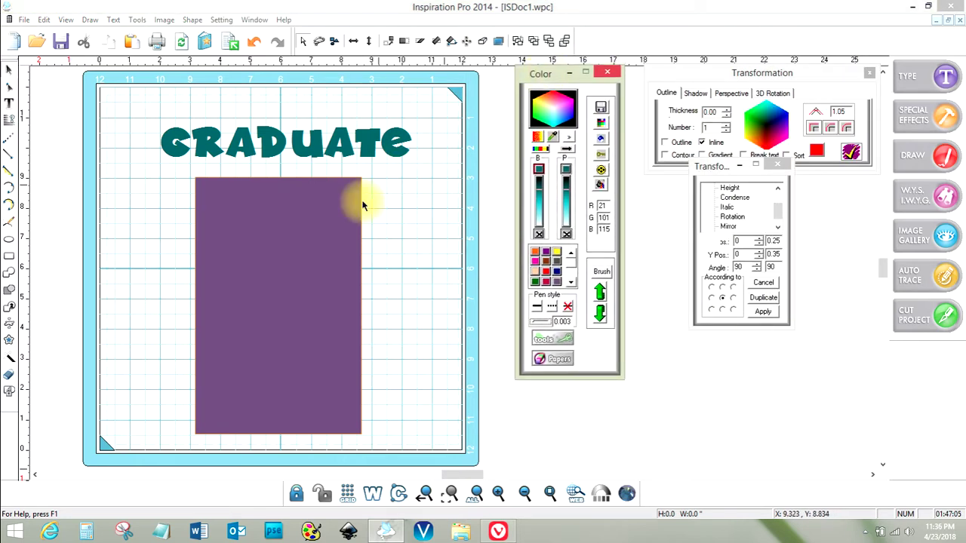
left_click(330, 250)
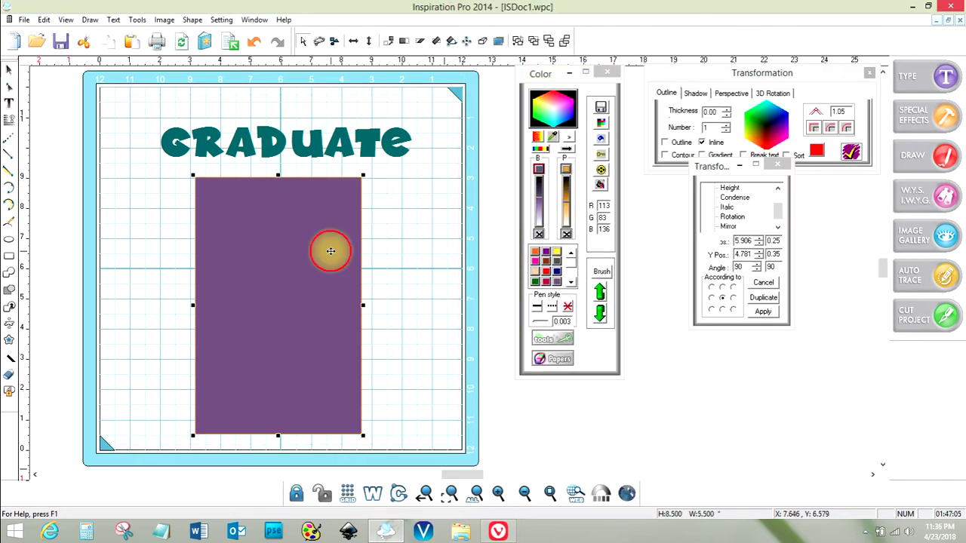
left_click(571, 285)
left_click(572, 285)
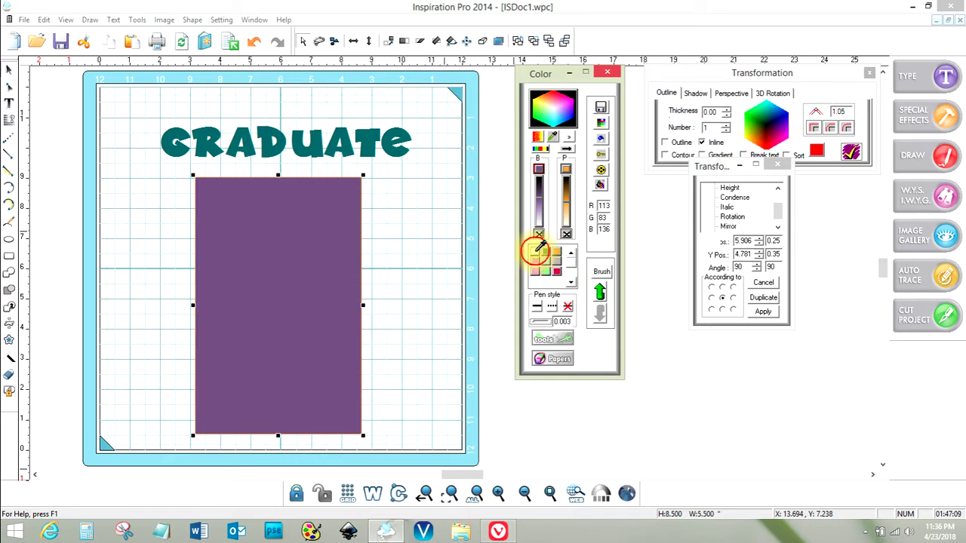
left_click(537, 252)
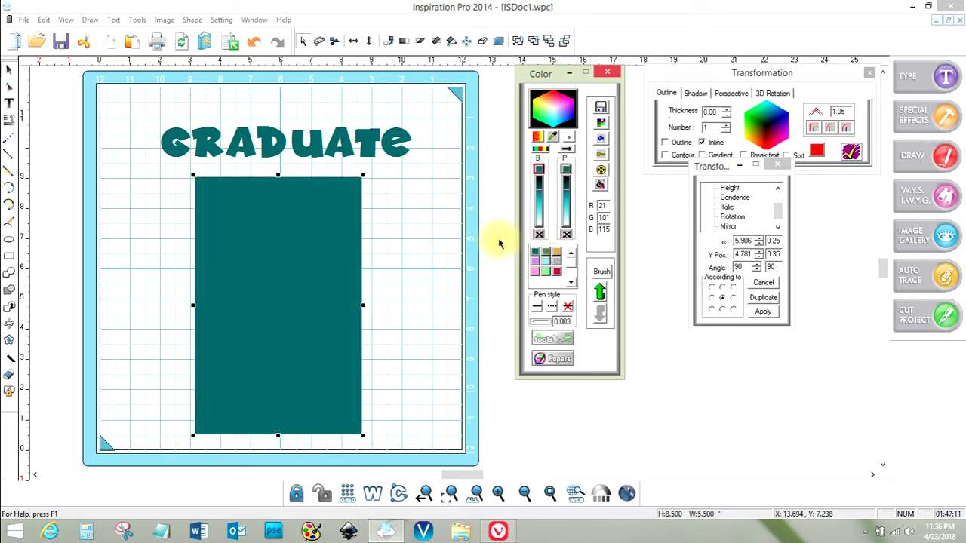
left_click(396, 226)
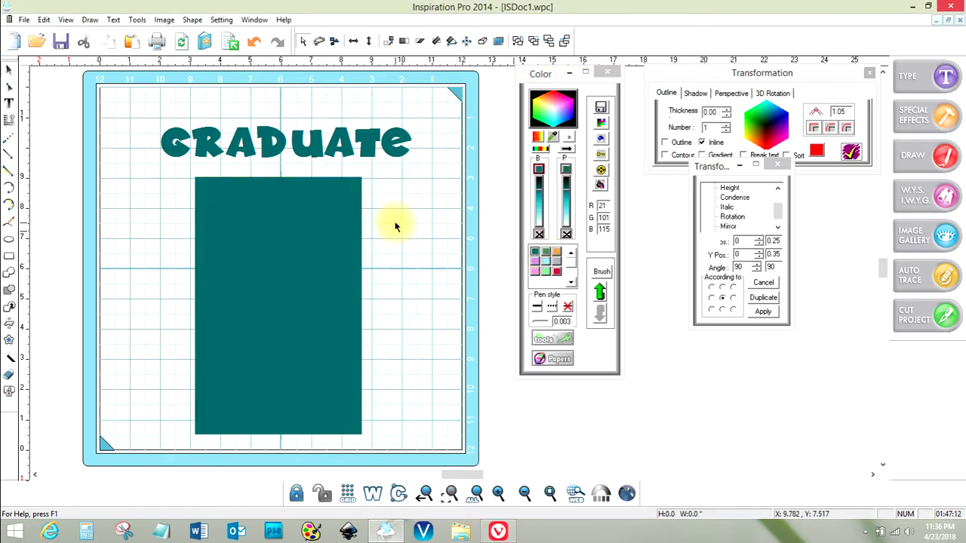
Check the rectangle's width and height and the GRADUATE text's font, previewing Agency FB before returning to Adorable.
left_click(300, 231)
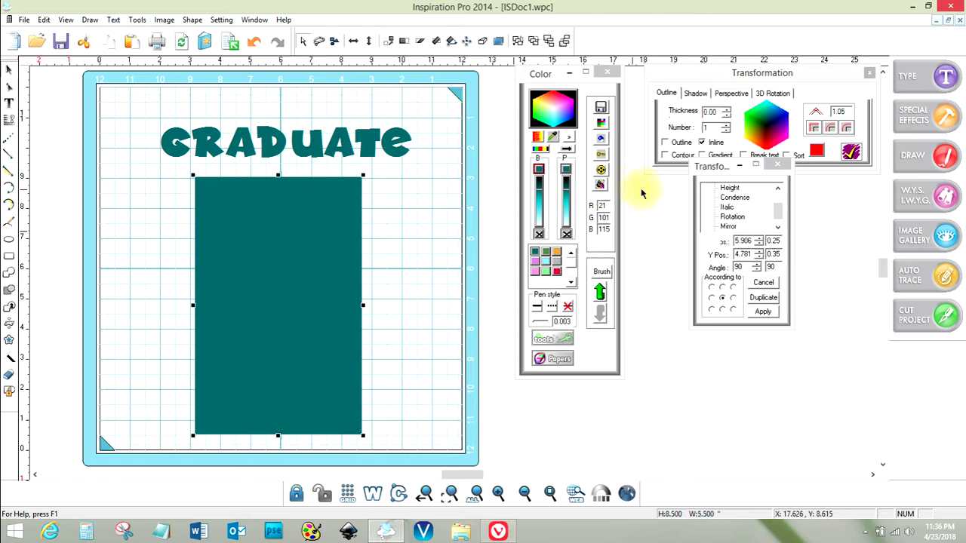
left_click(726, 197)
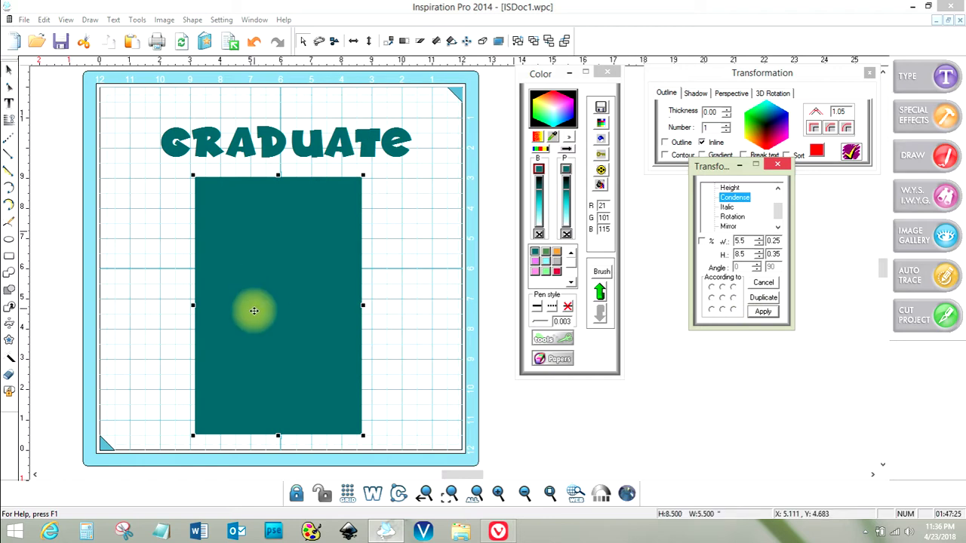
double_click(341, 154)
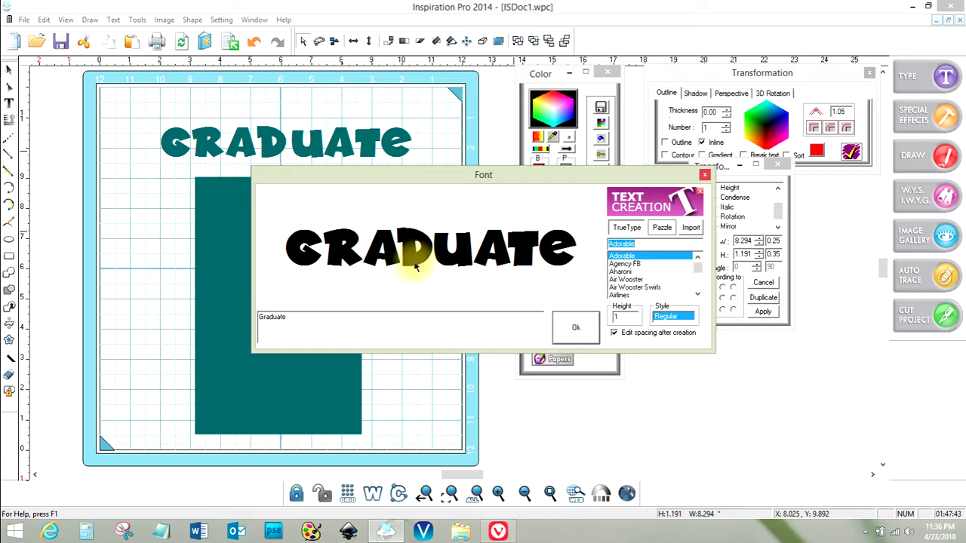
left_click(625, 264)
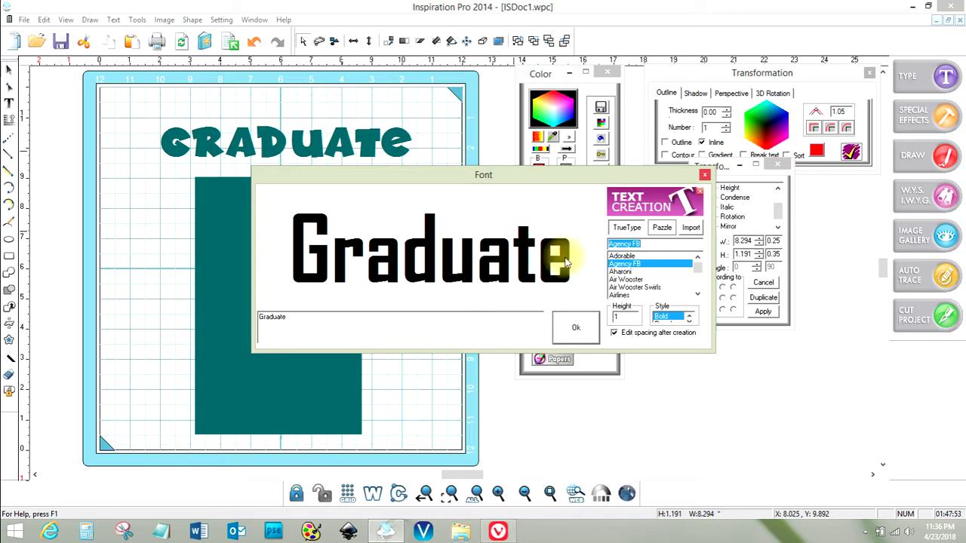
left_click(622, 257)
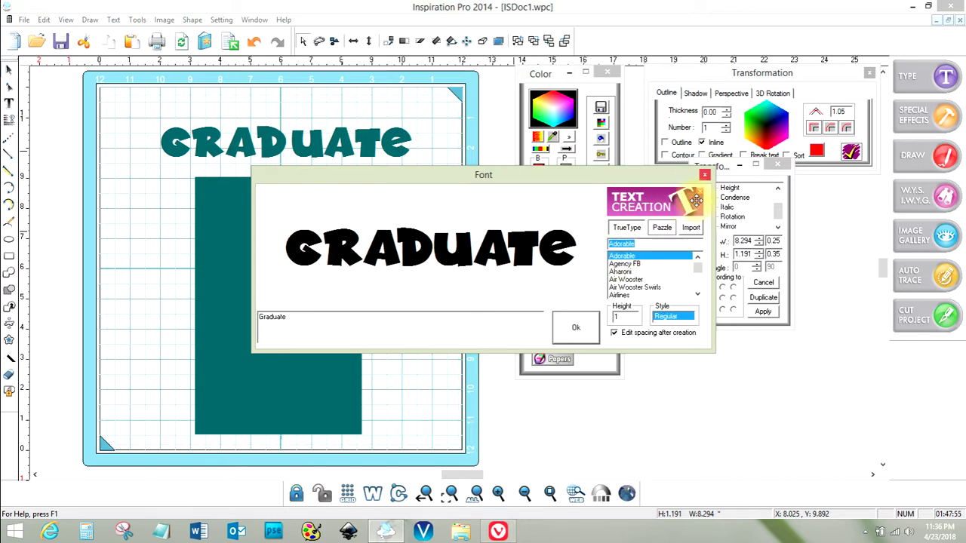
left_click(705, 174)
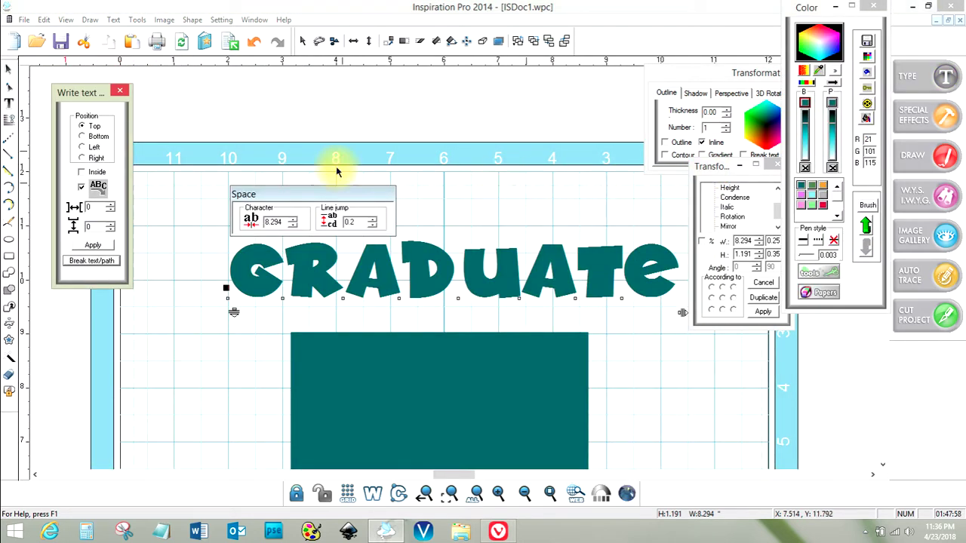
left_click(11, 72)
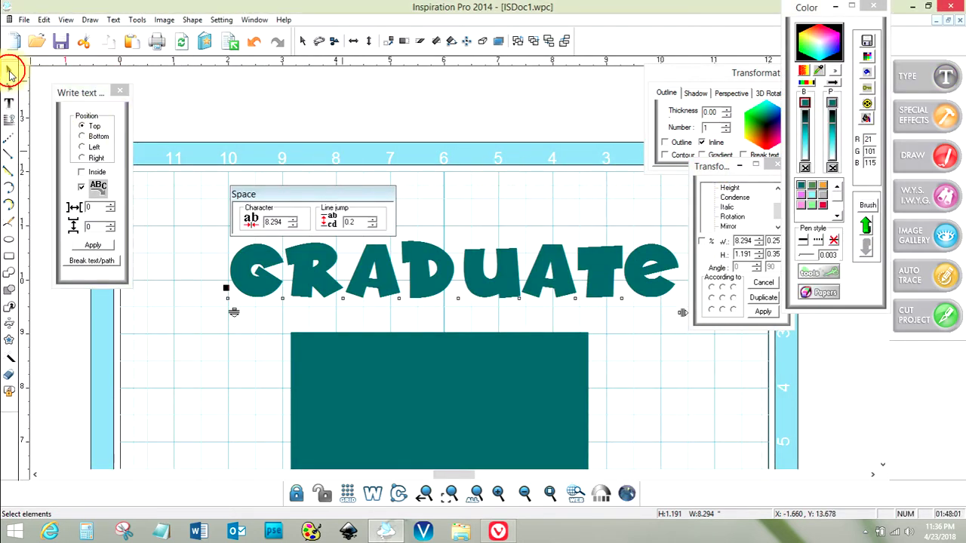
left_click(11, 72)
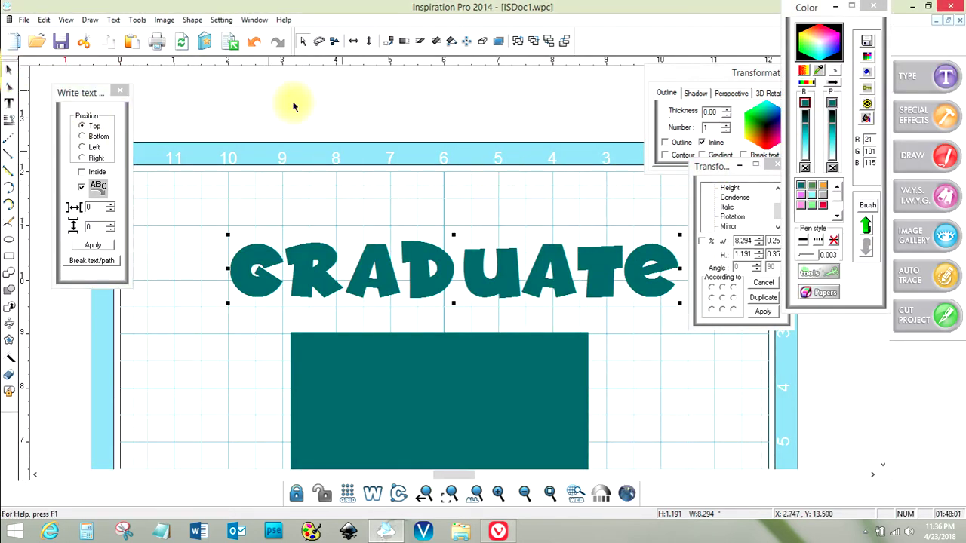
left_click(549, 493)
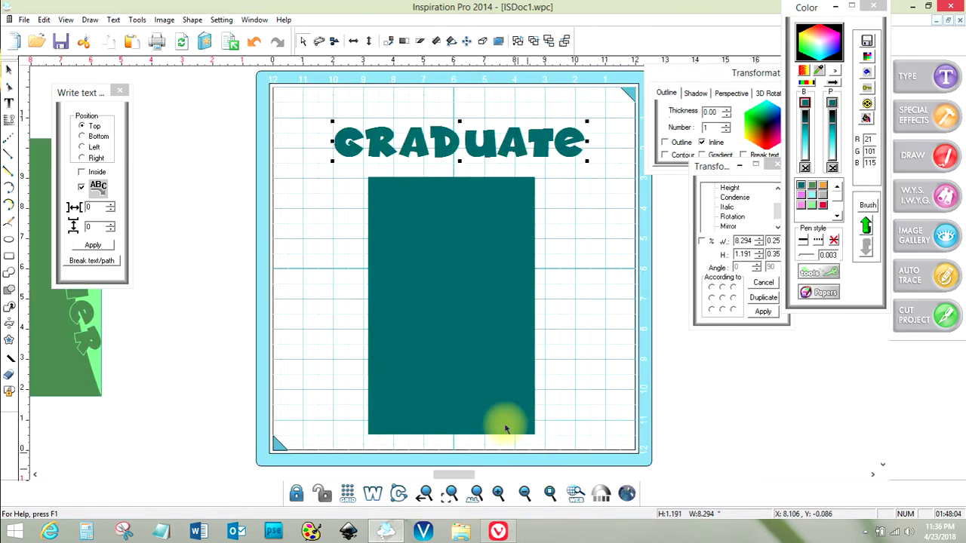
Rotate the teal rectangle 90 degrees about its center so it lies horizontally on the mat.
left_click(437, 257)
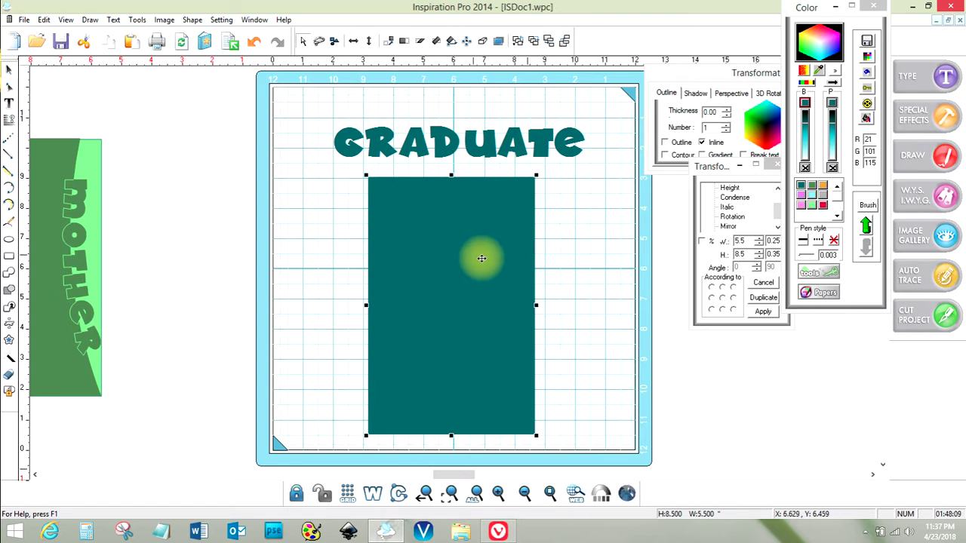
left_click(736, 218)
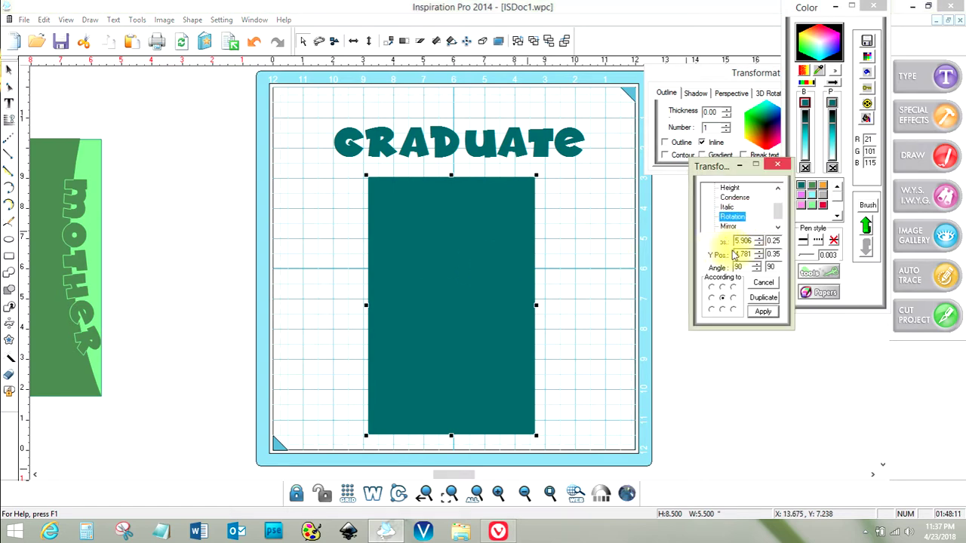
left_click(763, 312)
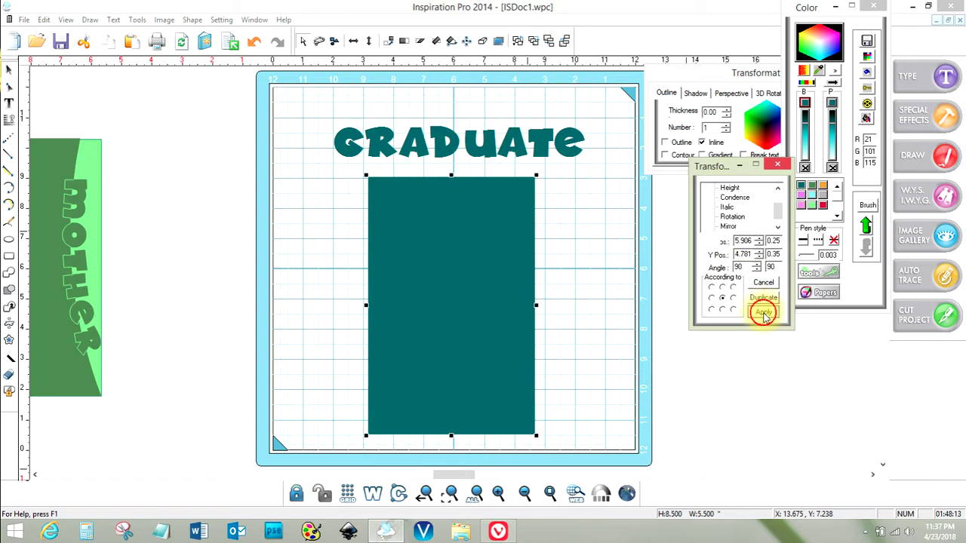
left_click(466, 280)
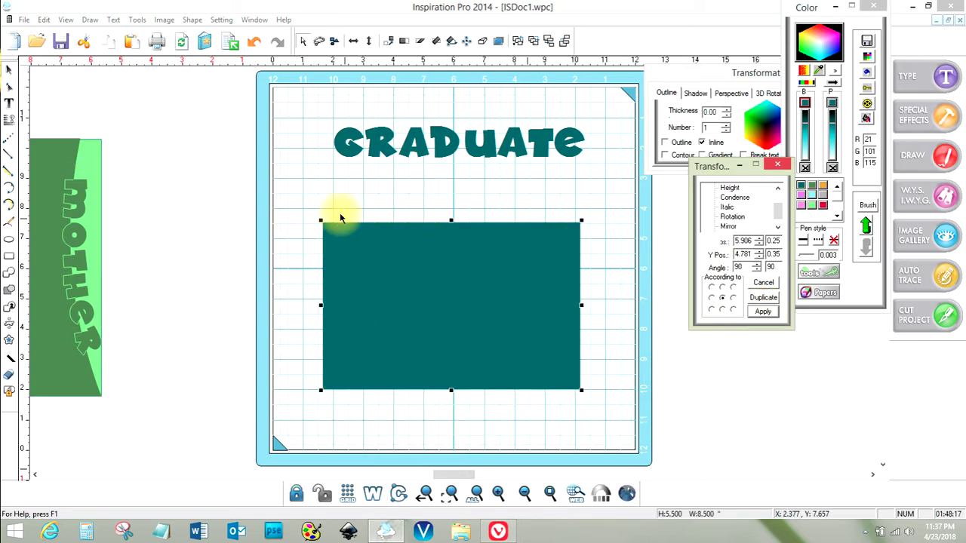
Cut a concave arc across the rectangle's top, rising from its left edge to the upper-right corner, undoing the first cut and redrawing it.
left_click(9, 206)
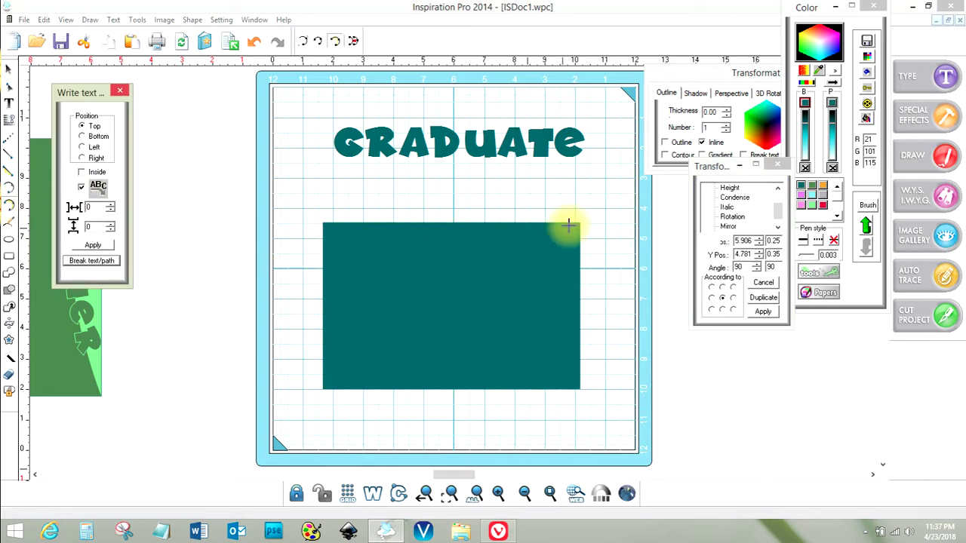
left_click(319, 281)
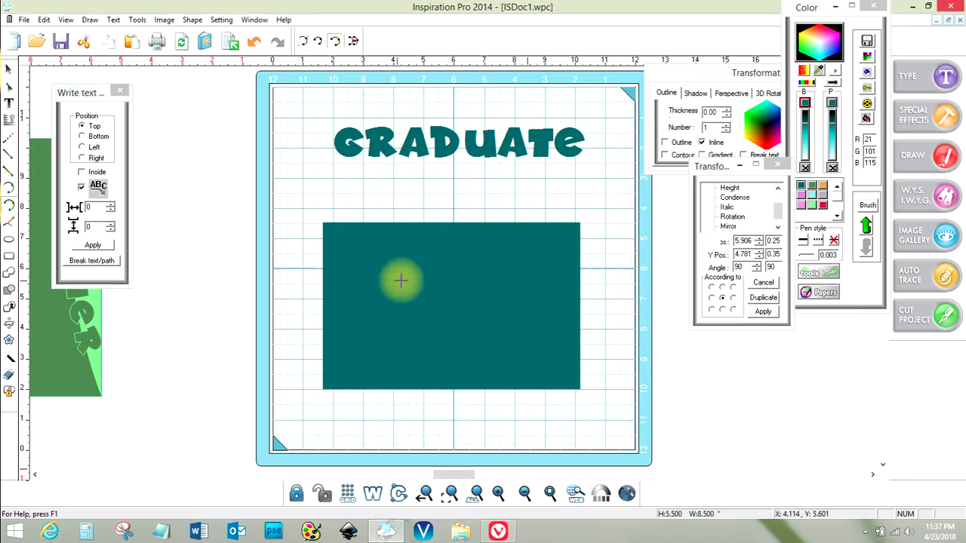
left_click(424, 280)
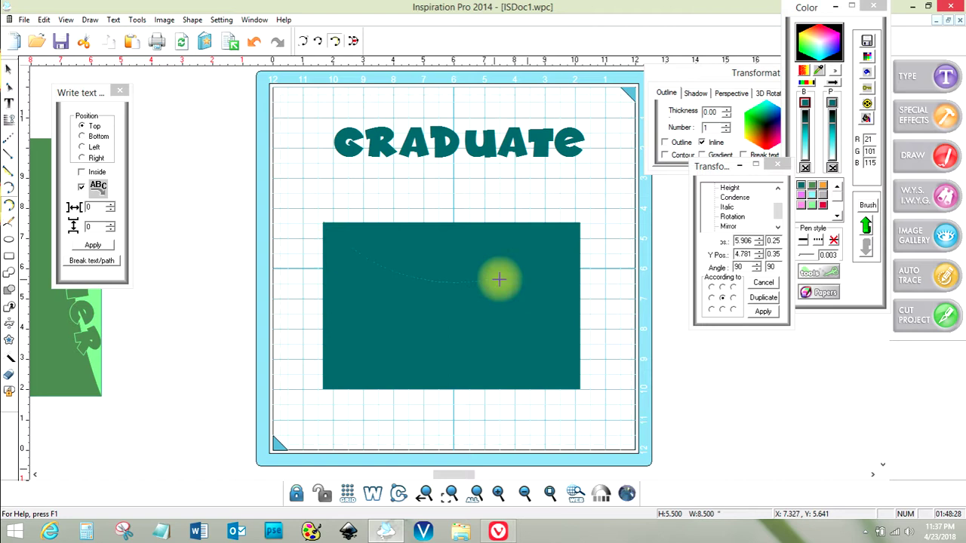
left_click(557, 262)
left_click(252, 45)
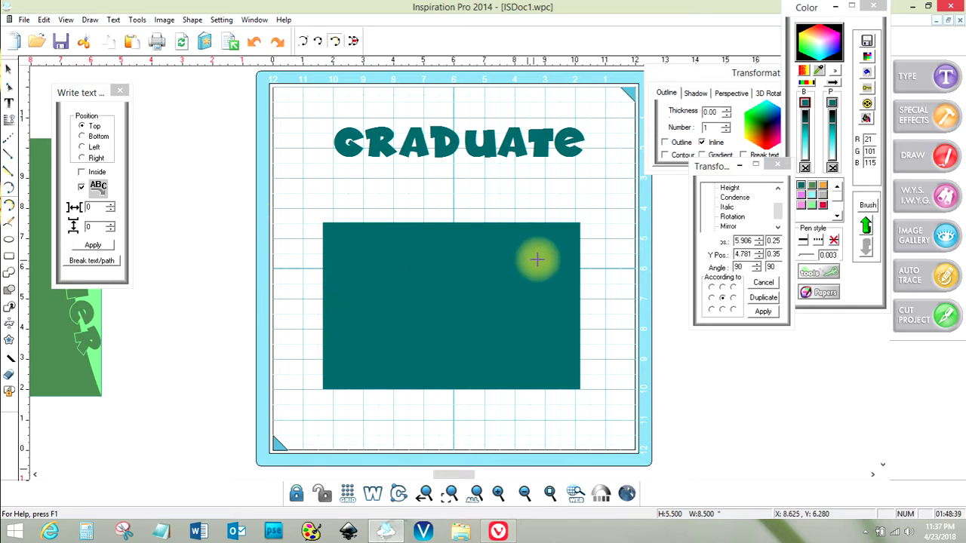
left_click(583, 246)
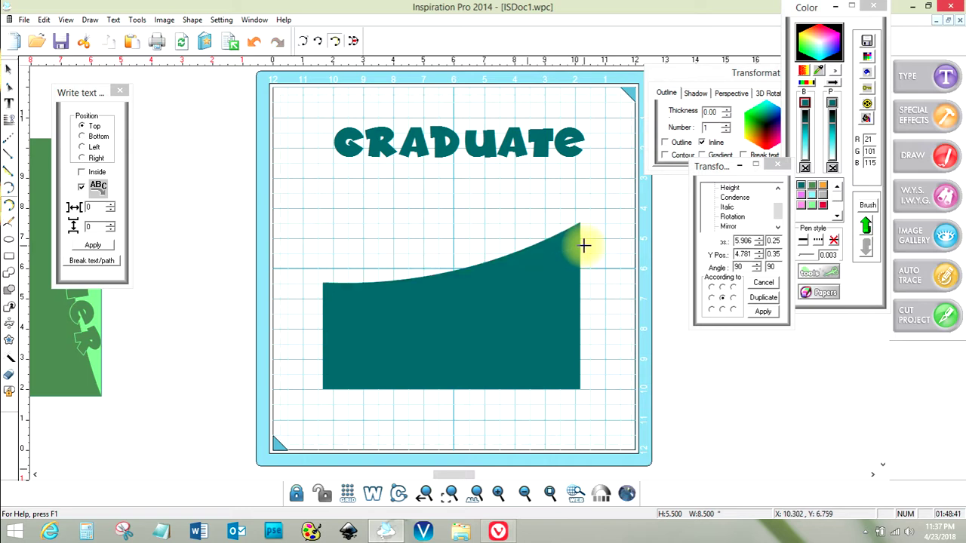
left_click(9, 68)
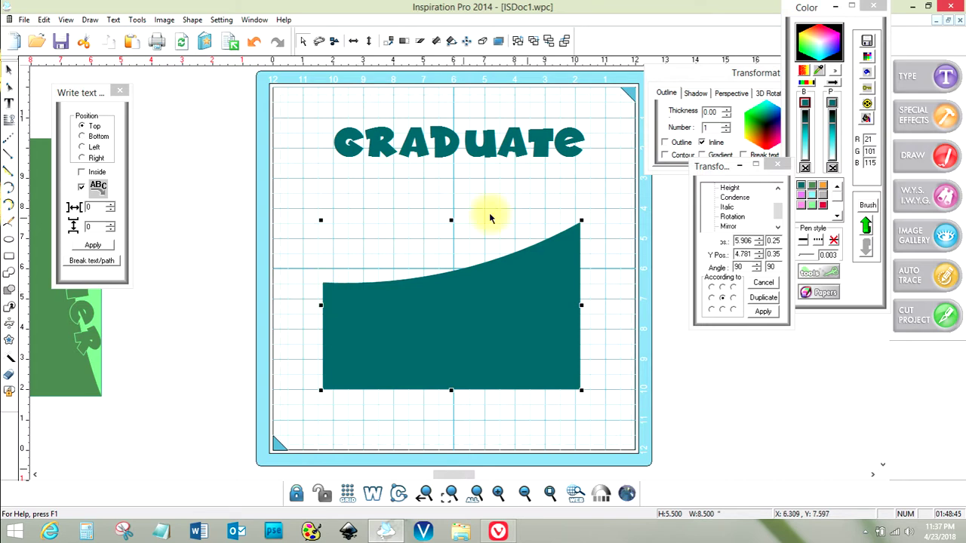
Scale the GRADUATE text down to about 6.25 inches wide and place it just above the shape's curved edge.
left_click(519, 144)
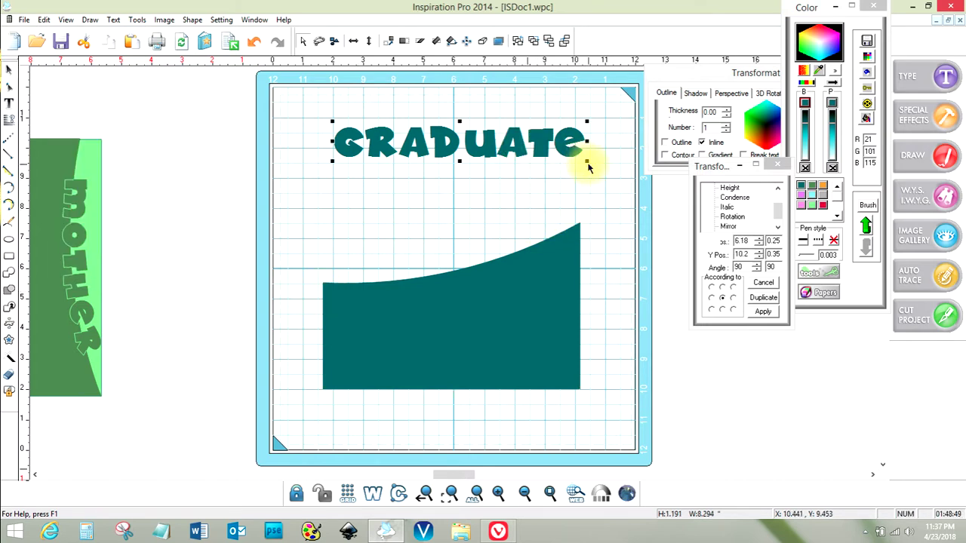
left_click_drag(587, 161, 525, 153)
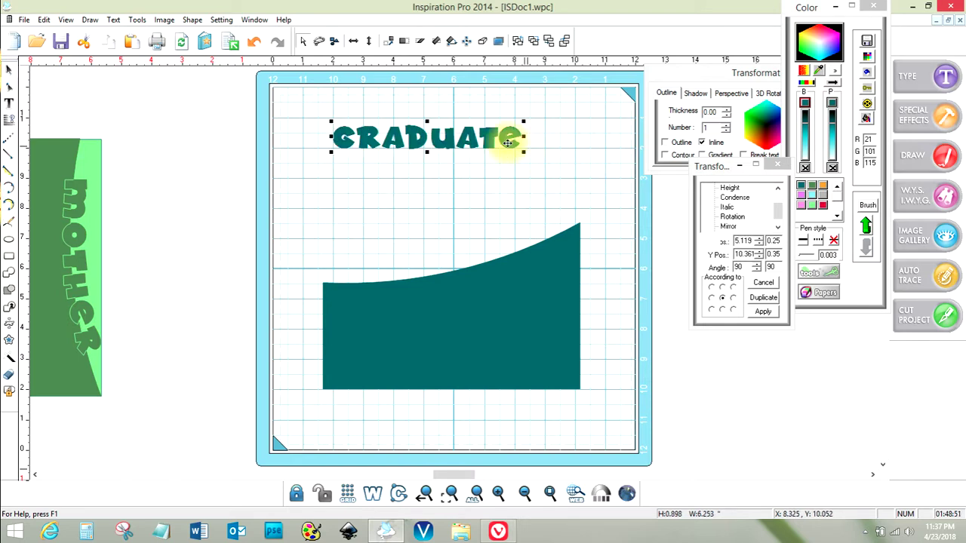
left_click_drag(411, 130, 428, 234)
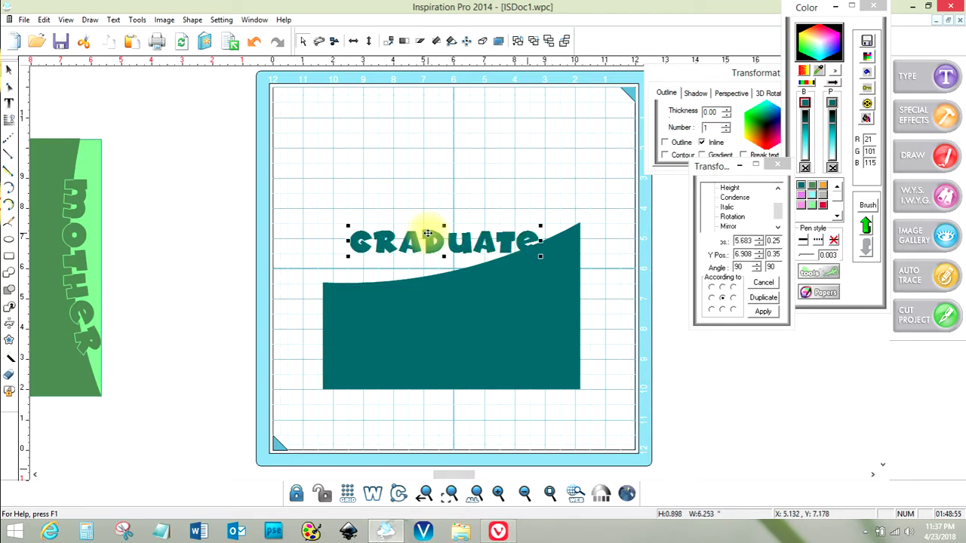
Give the GRADUATE text a light blue fill and matching outline, and shift it slightly higher above the curve.
left_click(812, 195)
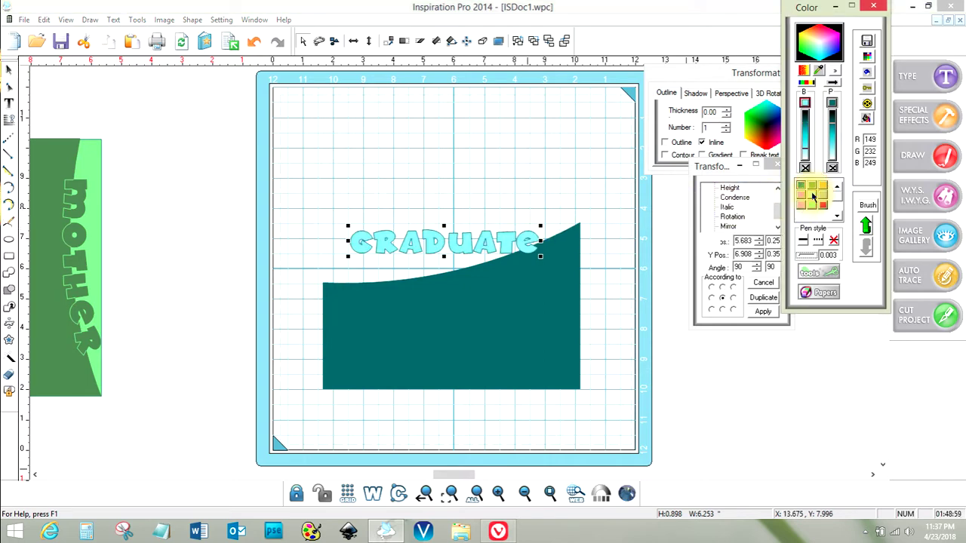
left_click(812, 194)
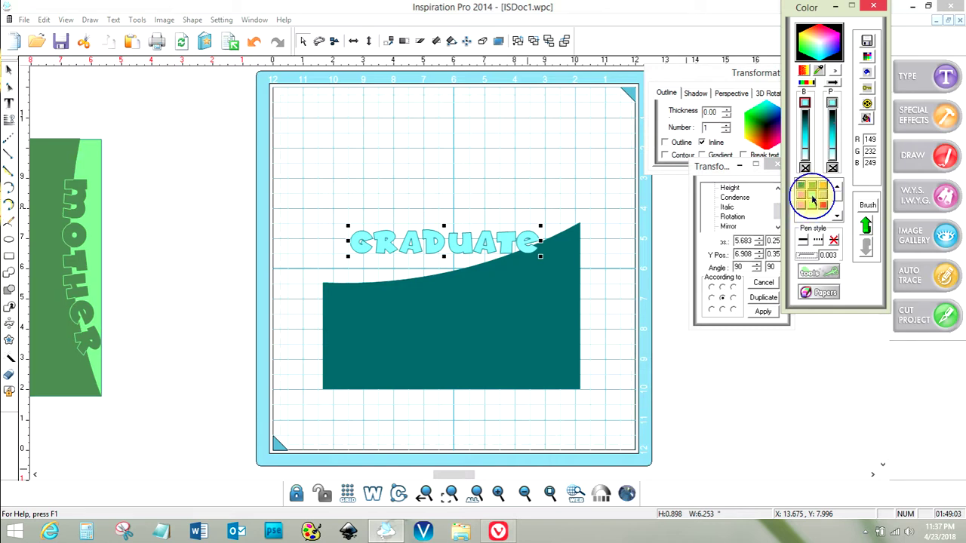
right_click(812, 196)
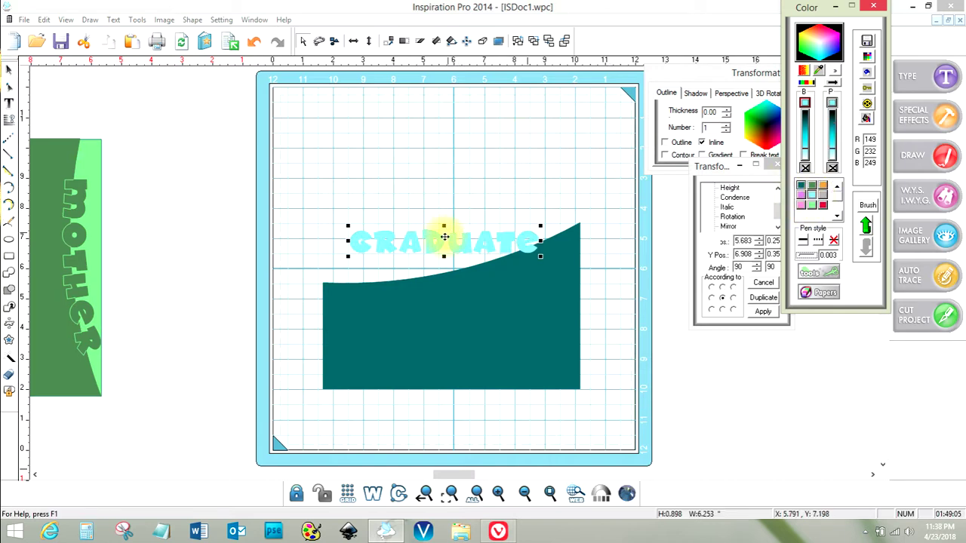
mouse_move(437, 239)
left_mouse_down()
mouse_move(439, 296)
mouse_move(431, 228)
left_mouse_up()
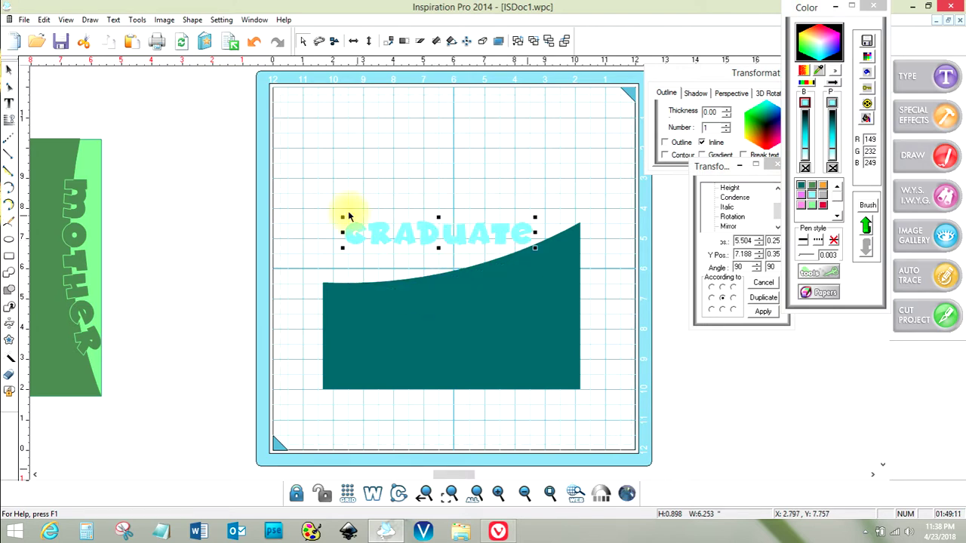
Fit the GRADUATE text to the panel's curved edge in the Top position and break the text from the path.
left_click_drag(303, 190, 630, 422)
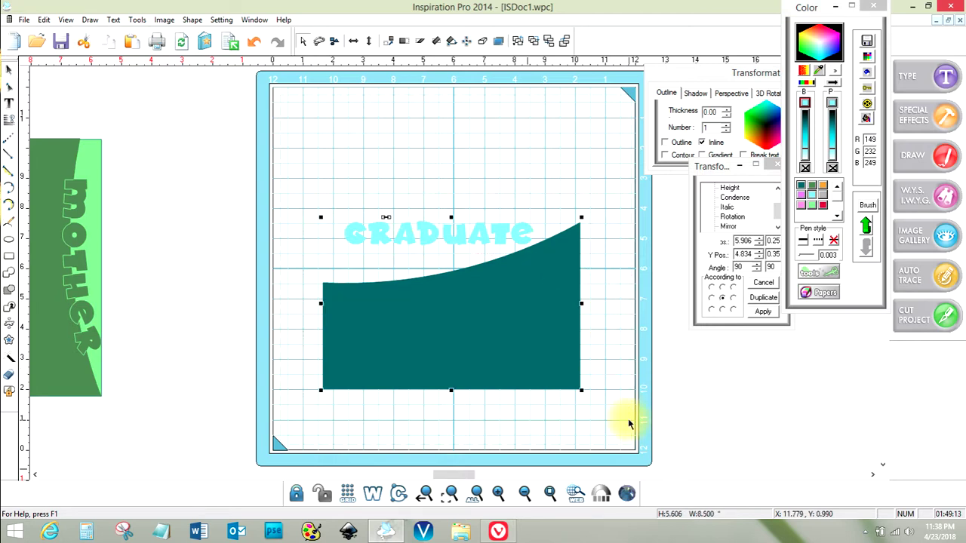
left_click(117, 20)
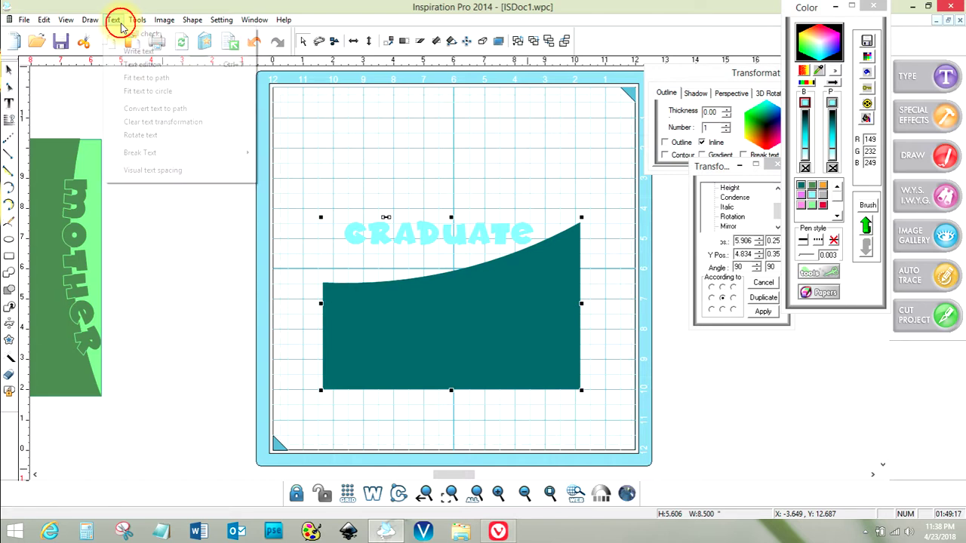
left_click(146, 79)
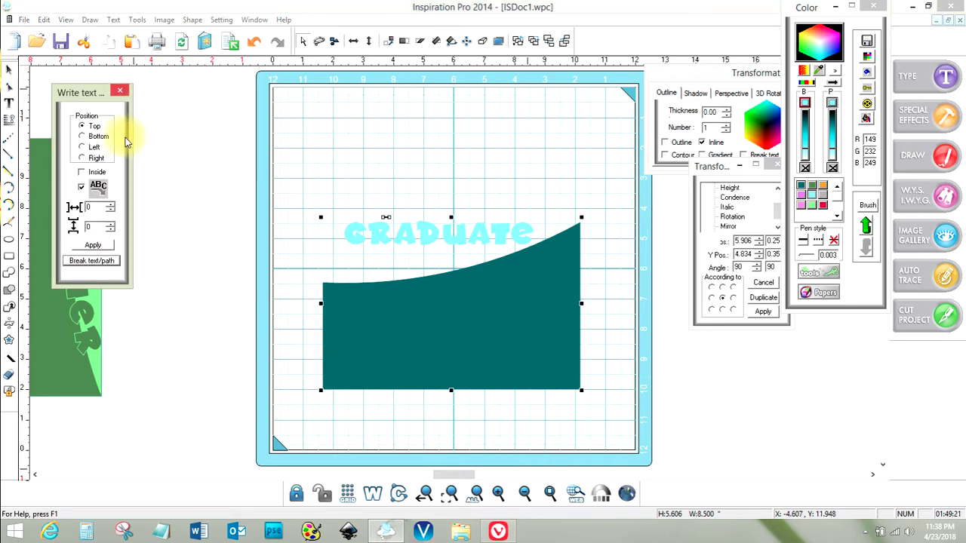
left_click(93, 245)
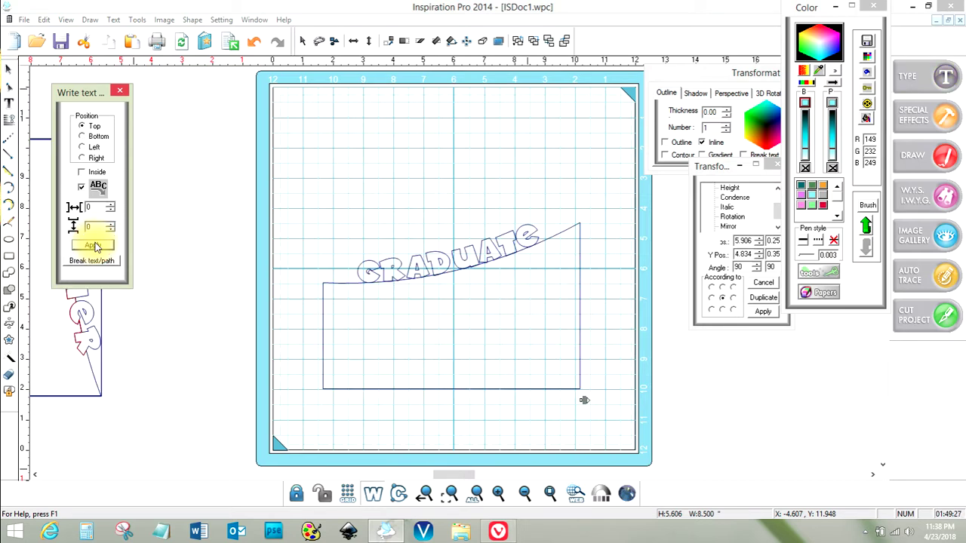
left_click(95, 247)
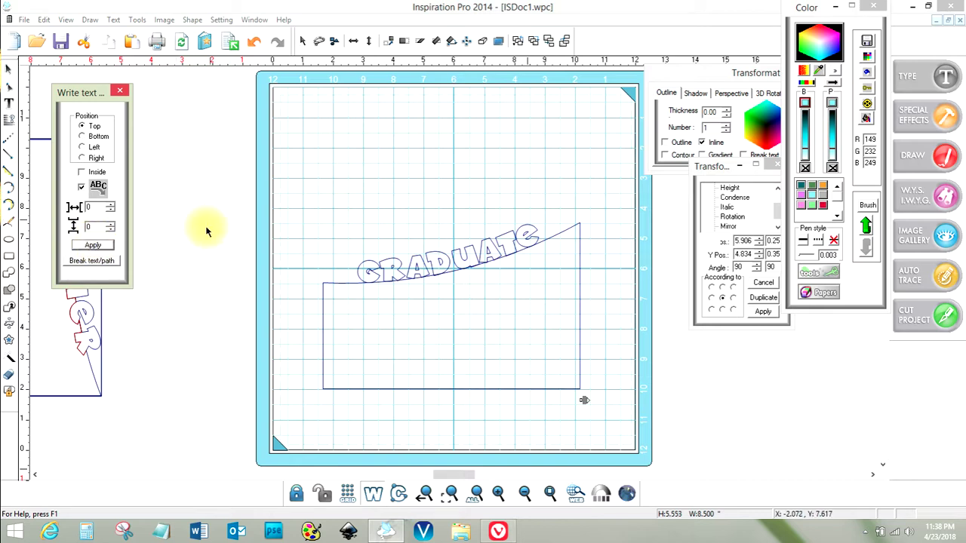
left_click(92, 262)
left_click(366, 197)
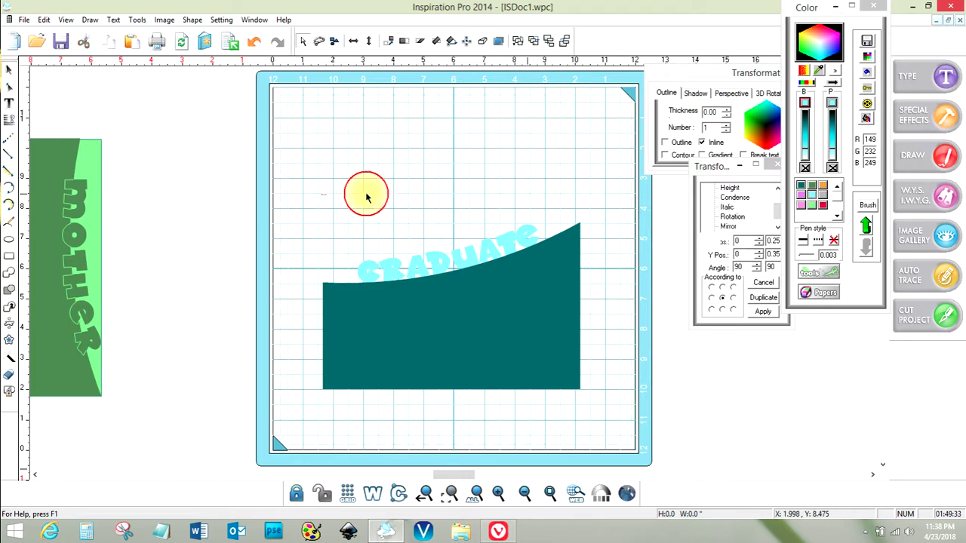
Scale the curved GRADUATE text to about 5.99 inches wide along the panel's edge.
left_click_drag(366, 194, 550, 304)
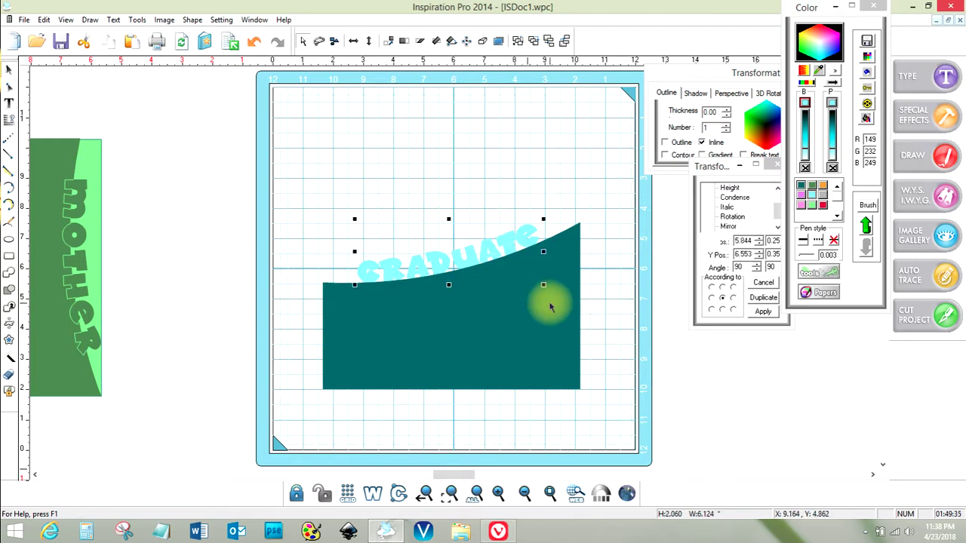
left_click(544, 219)
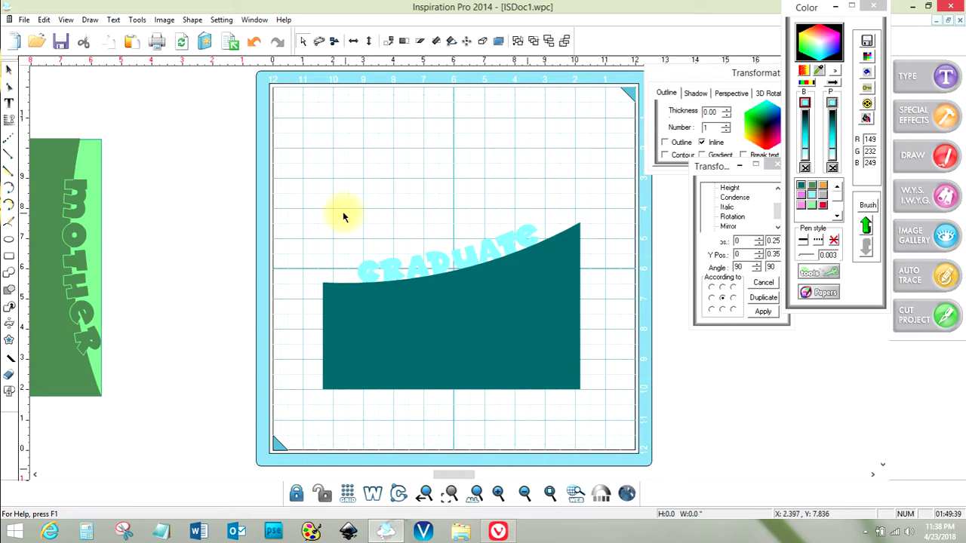
left_click_drag(343, 214, 575, 305)
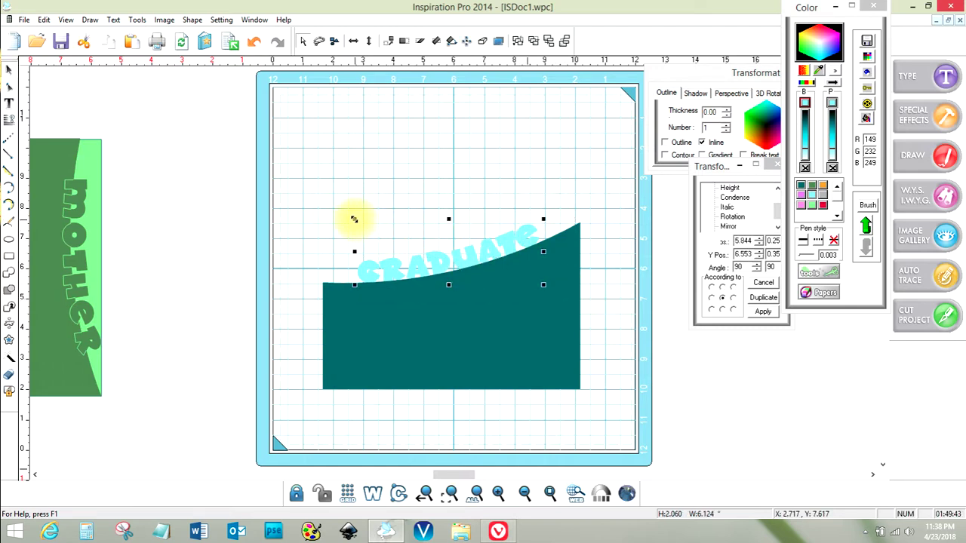
left_click_drag(354, 219, 346, 211)
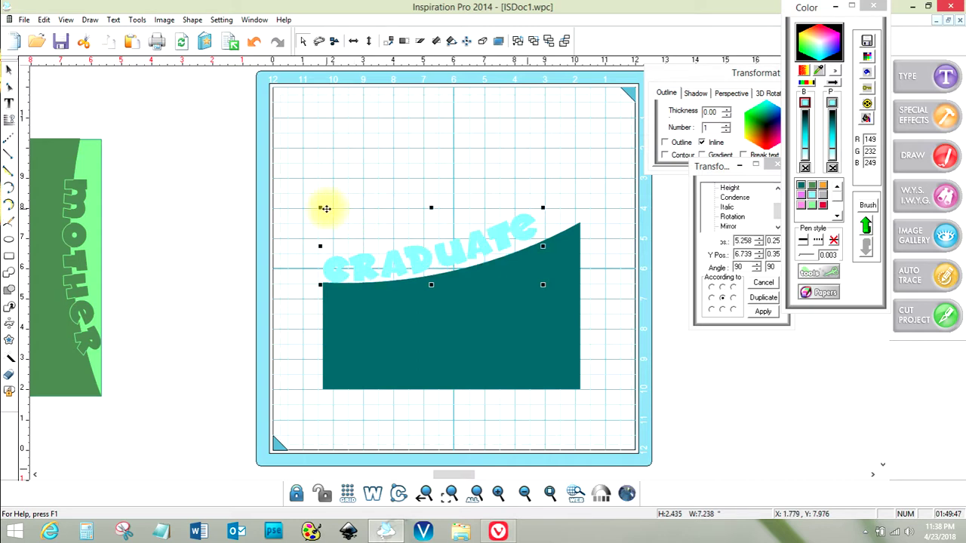
left_click_drag(322, 206, 376, 218)
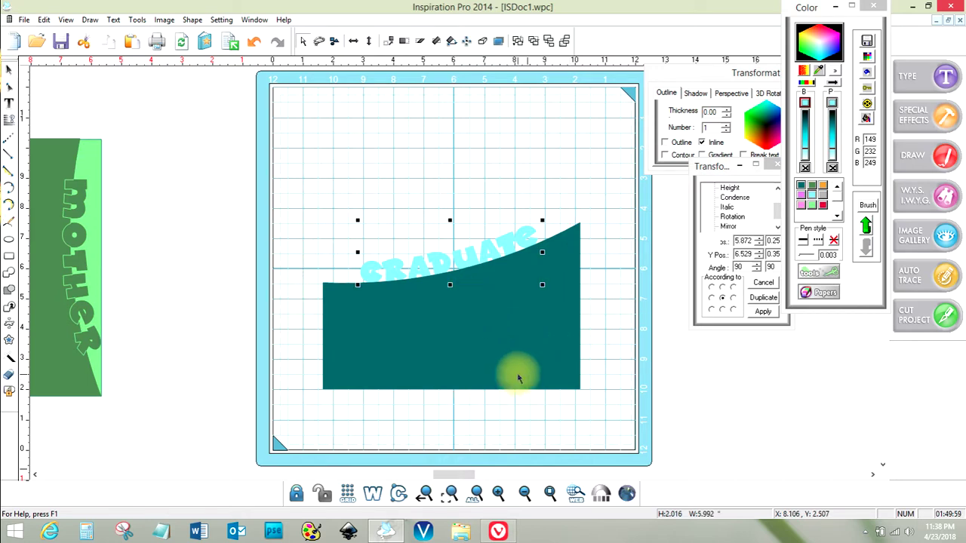
Bring the GRADUATE text in front of the panel and lower it so every letter overlaps the curve, checking in wireframe view.
left_click(450, 492)
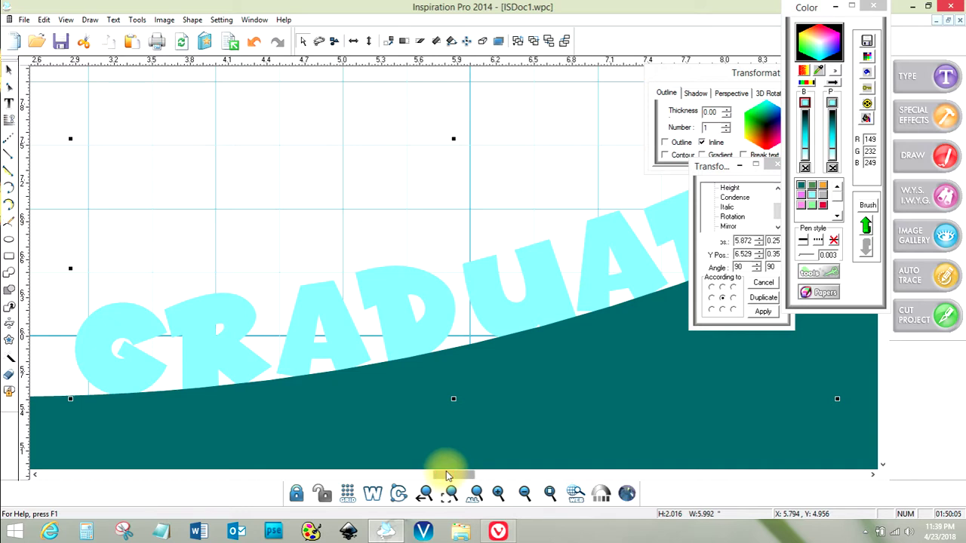
left_click_drag(447, 475, 453, 477)
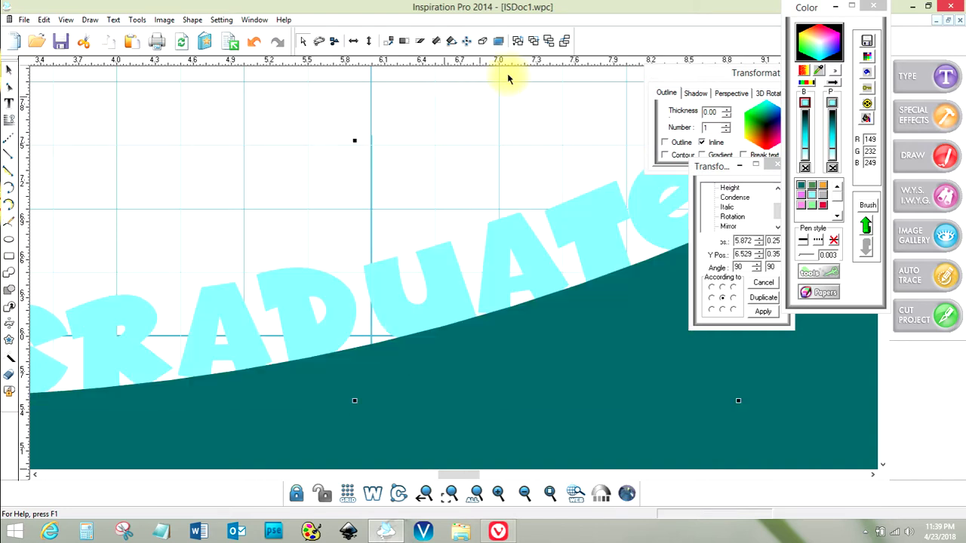
left_click(534, 43)
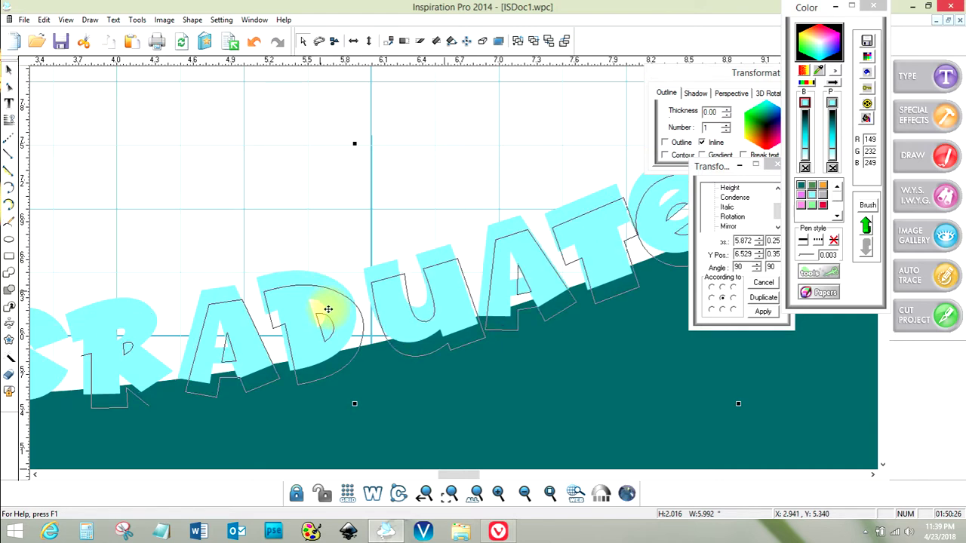
left_click_drag(328, 311, 332, 331)
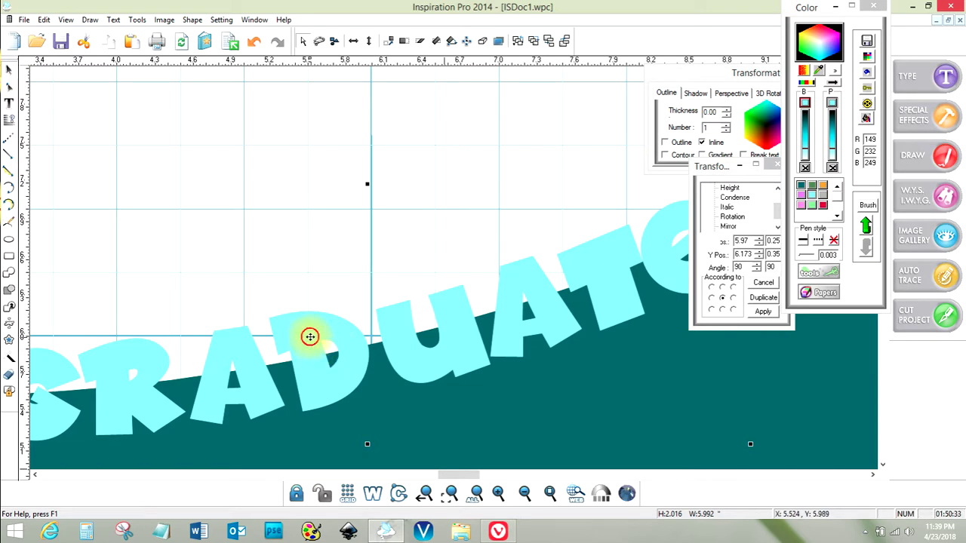
left_click_drag(310, 336, 304, 321)
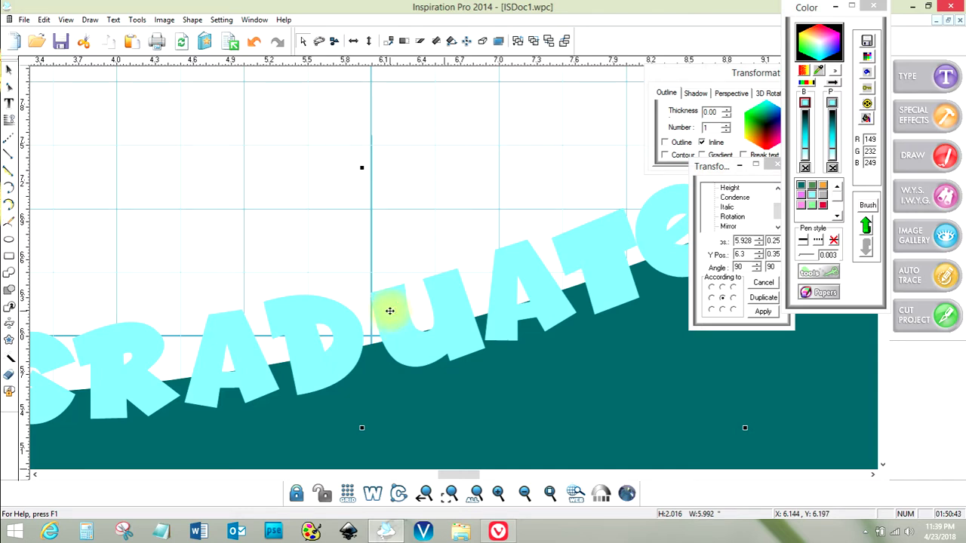
left_click_drag(389, 311, 388, 307)
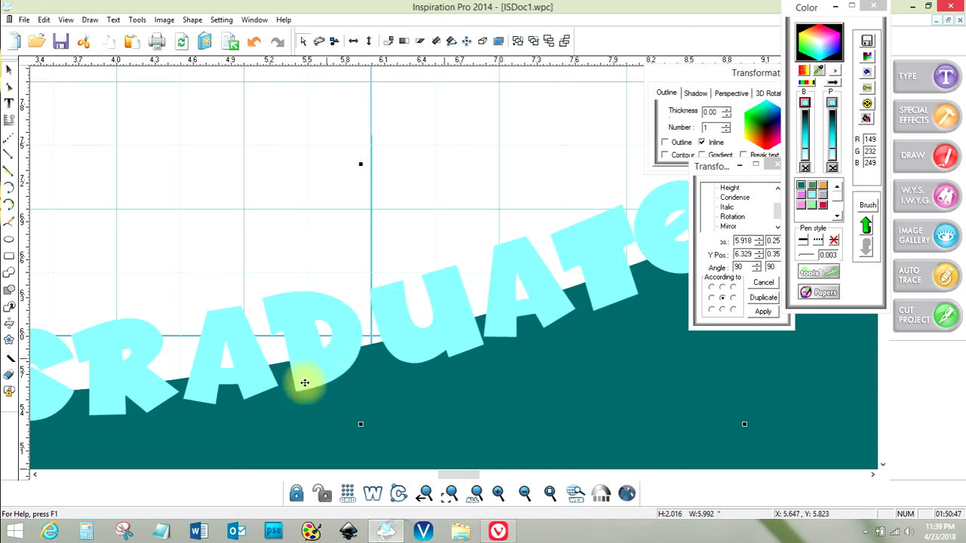
left_click(370, 492)
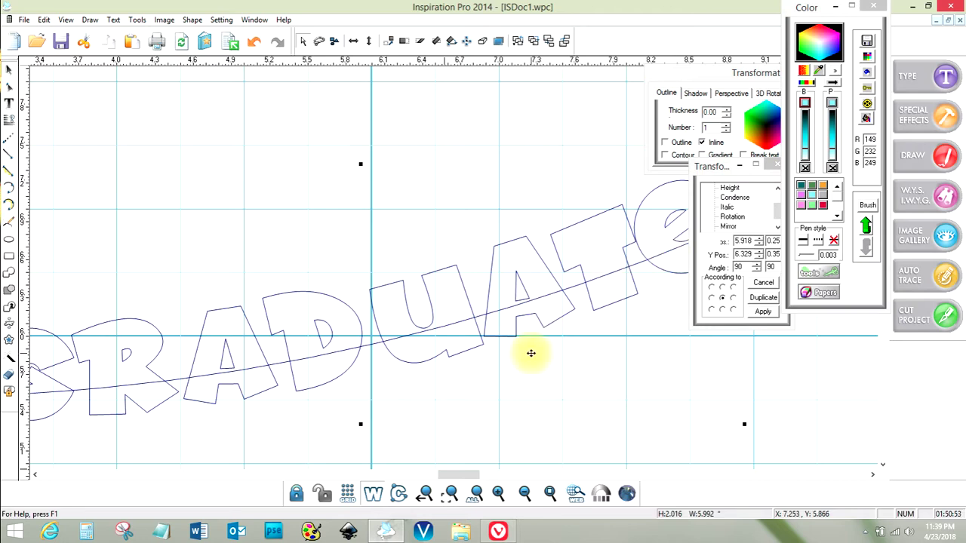
left_click(550, 493)
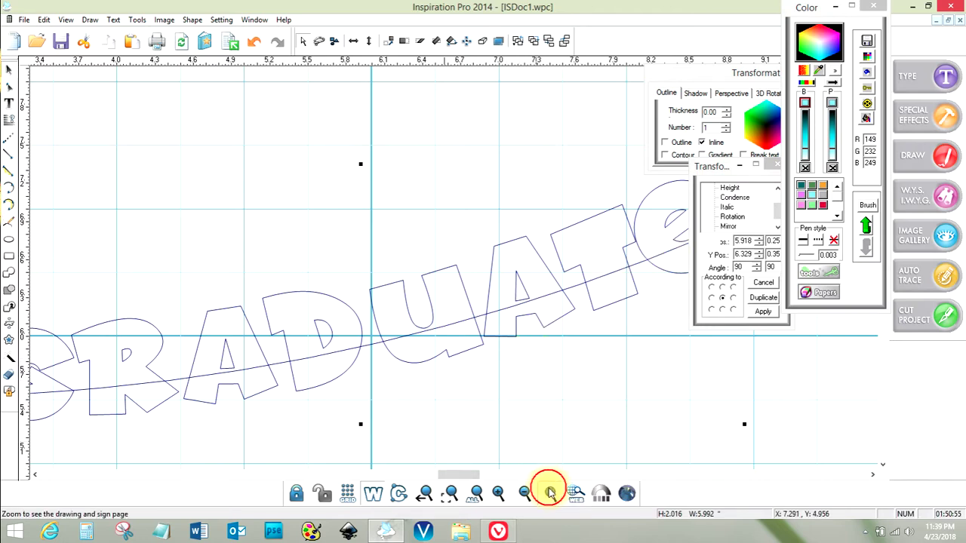
left_click(449, 494)
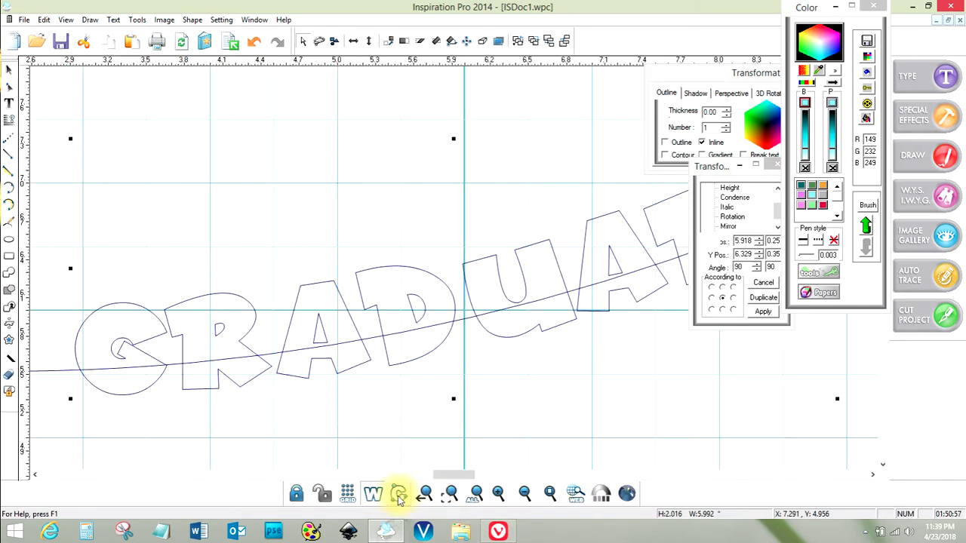
left_click(552, 493)
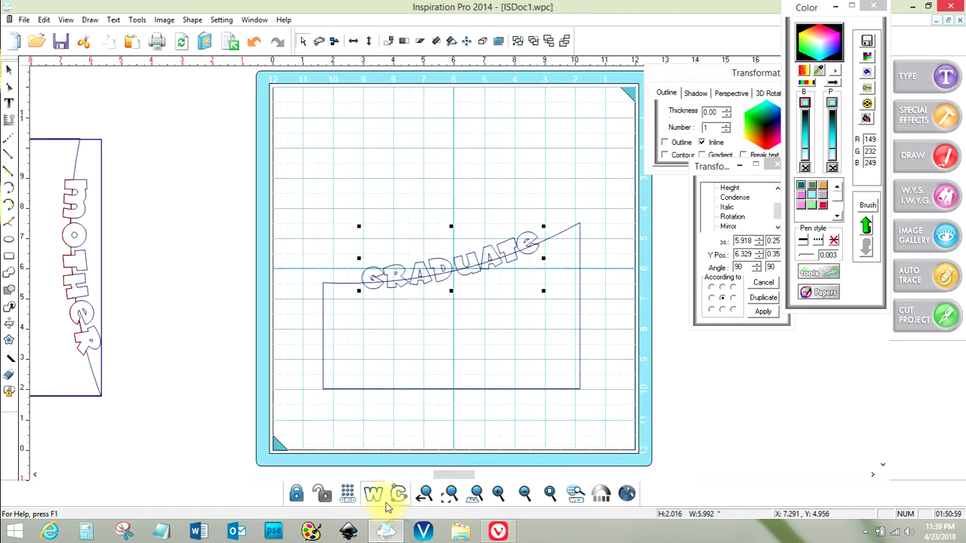
left_click(373, 494)
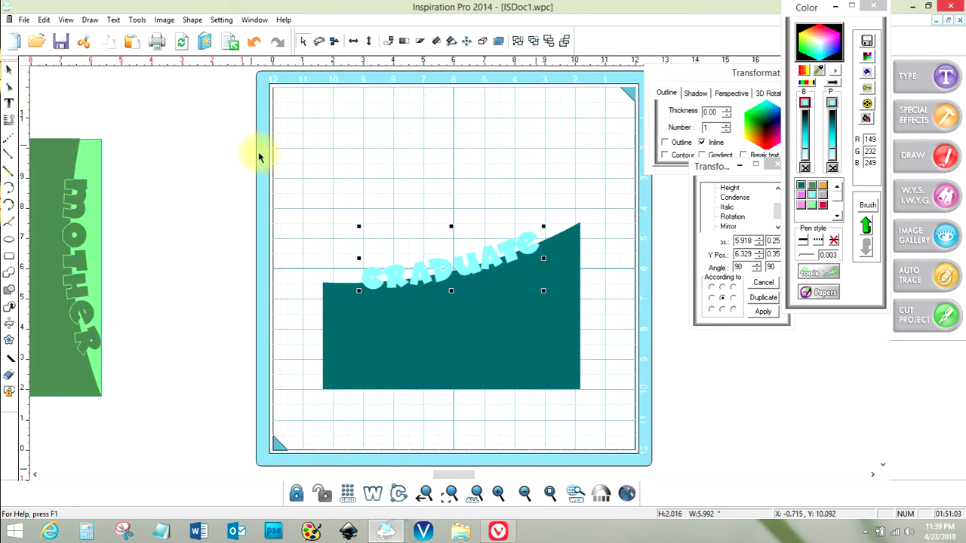
Duplicate the panel and GRADUATE text together and place the copy beside the mat.
left_click(296, 164)
left_click_drag(297, 143, 606, 430)
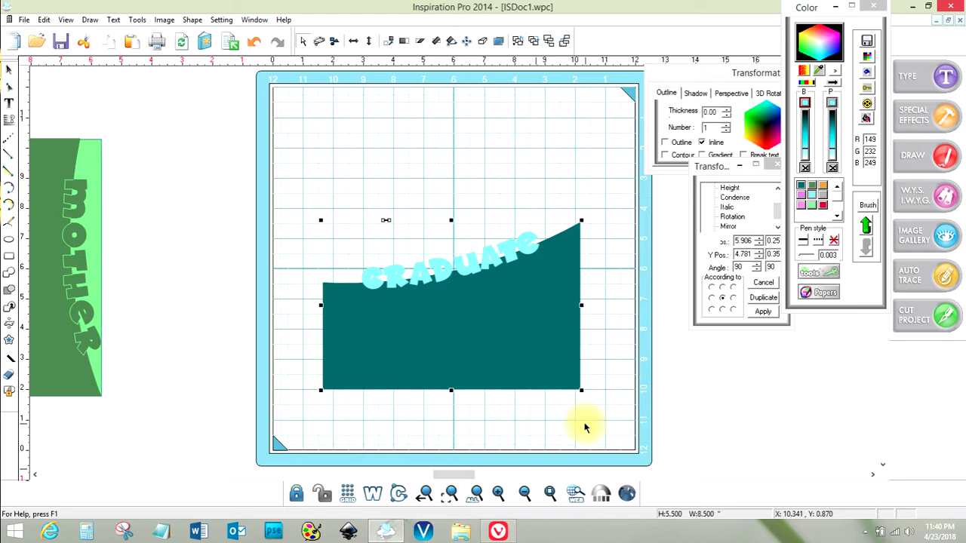
left_click_drag(442, 334, 772, 338)
Weld the original GRADUATE text to the panel on the mat and move the welded shape off the mat.
left_click_drag(297, 188, 613, 419)
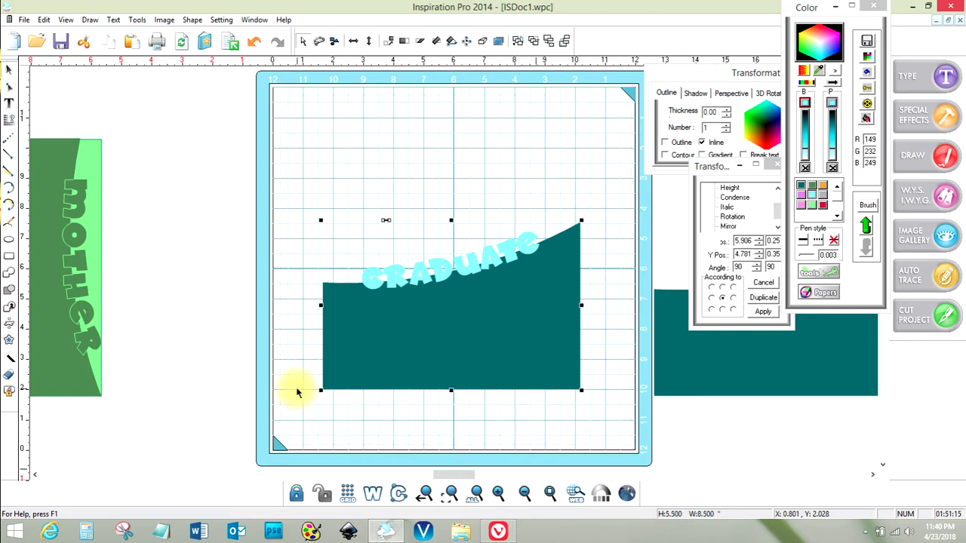
left_click(8, 273)
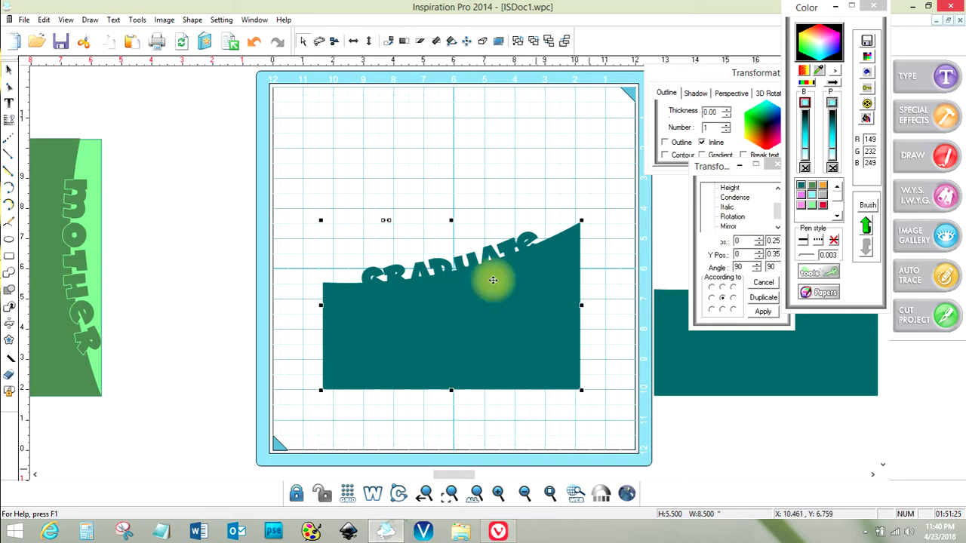
left_click(472, 308)
left_click_drag(471, 308, 137, 288)
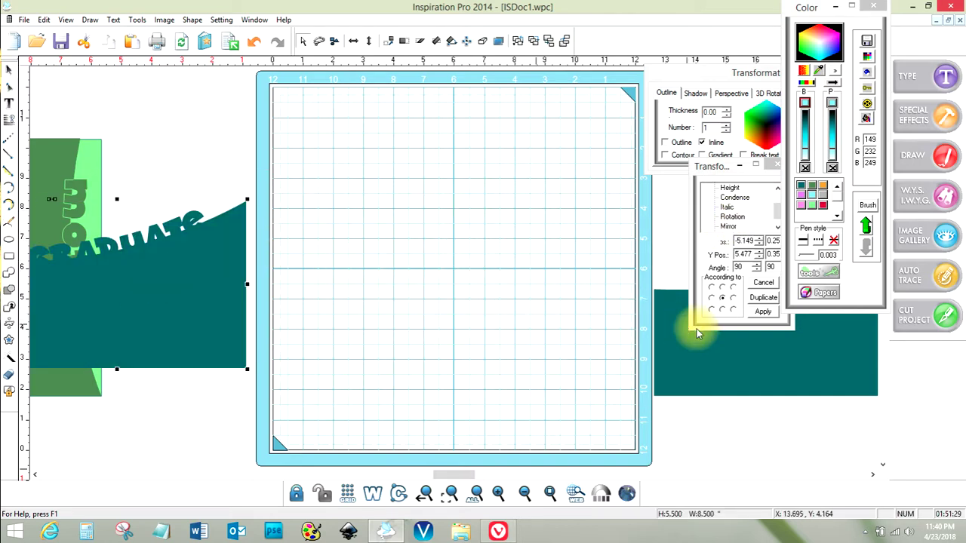
Move the unwelded copy onto the mat and cut its GRADUATE lettering out of the panel's curved edge.
left_click(478, 472)
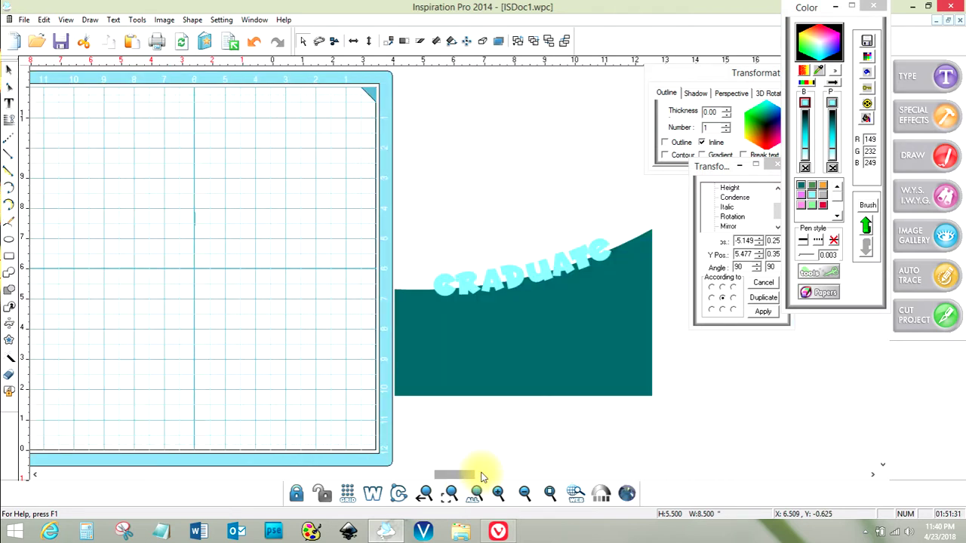
left_click_drag(234, 181, 571, 355)
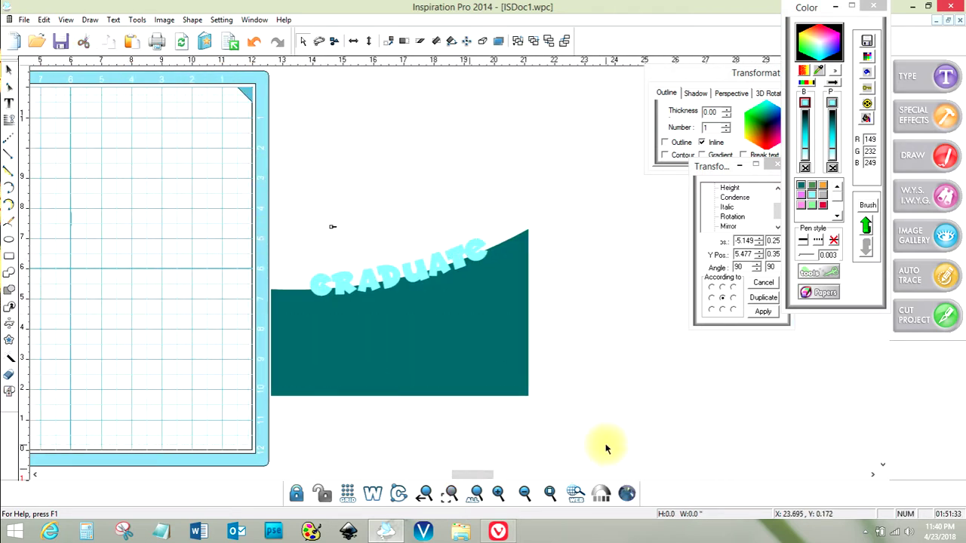
left_click_drag(457, 324, 147, 273)
left_click(551, 493)
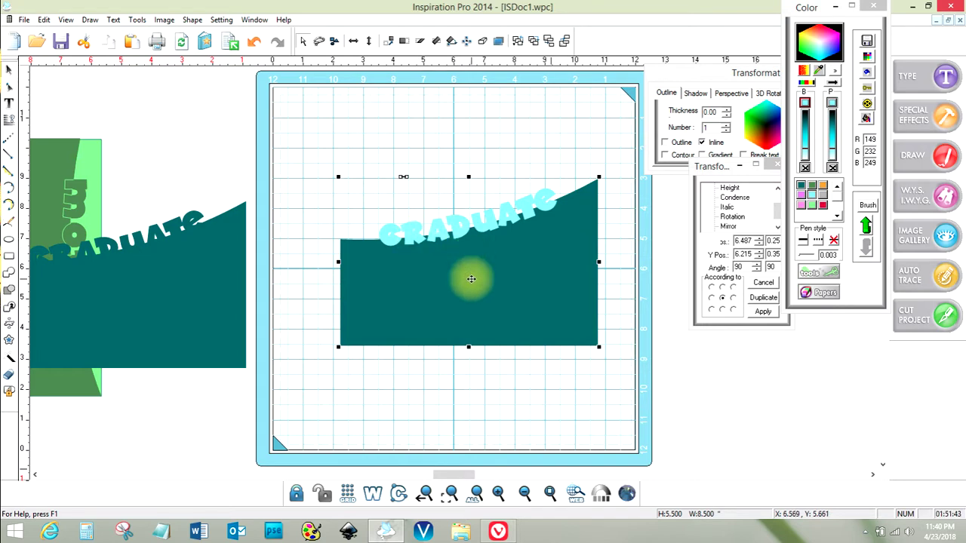
left_click(9, 293)
left_click(539, 265)
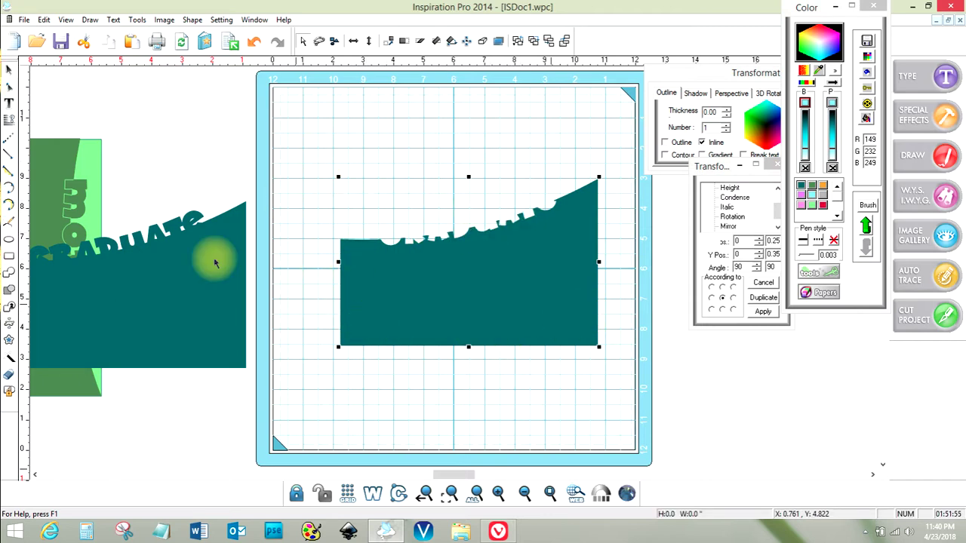
Erase the cut panel's two sides and bottom edge, leaving only the jagged upper line.
left_click(8, 377)
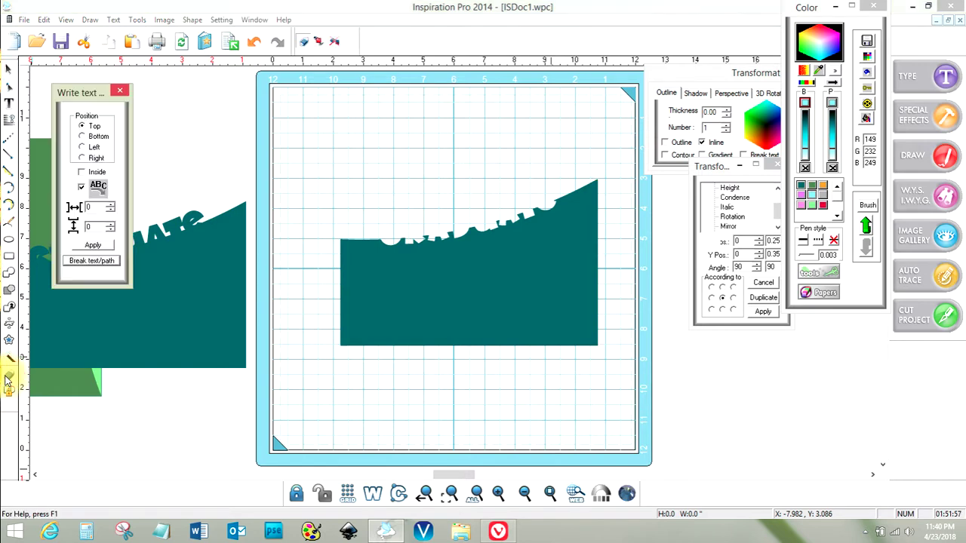
left_click(345, 268)
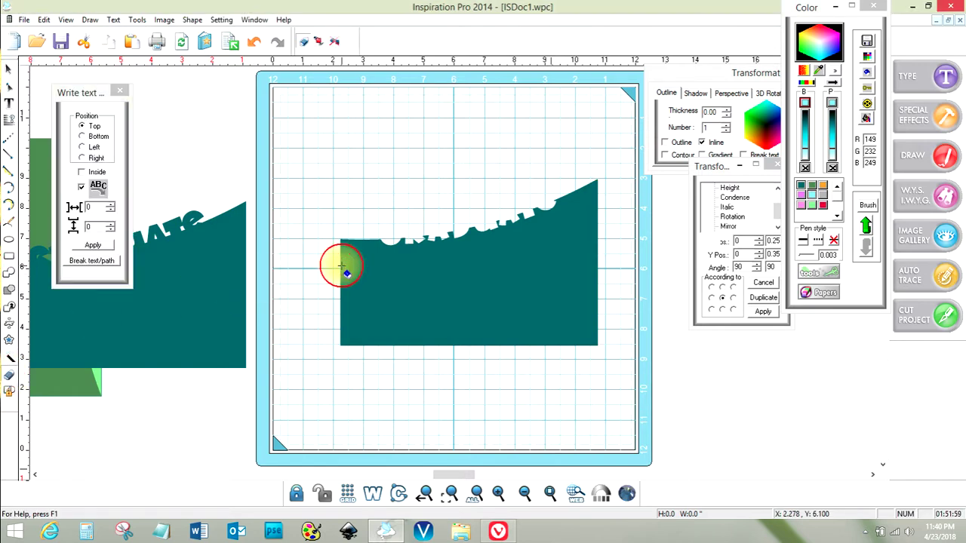
left_click(451, 345)
left_click(598, 295)
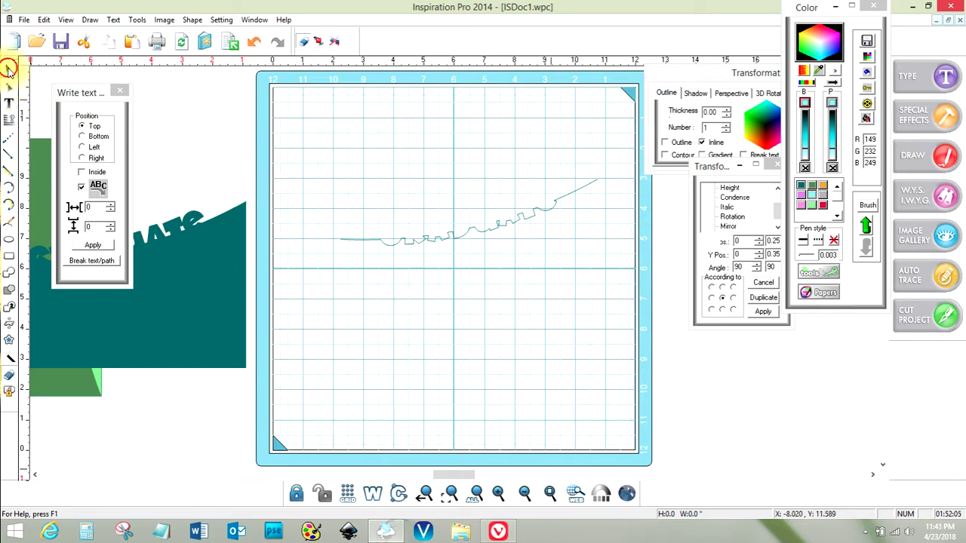
Move the welded GRADUATE panel back onto the mat over the jagged line.
left_click(9, 70)
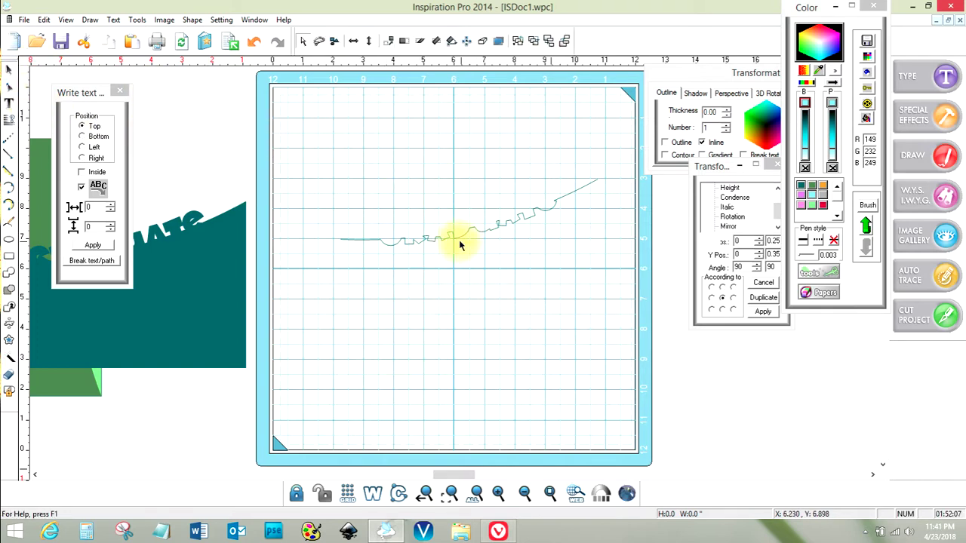
left_click(194, 274)
left_click(223, 270)
left_click_drag(222, 271, 526, 249)
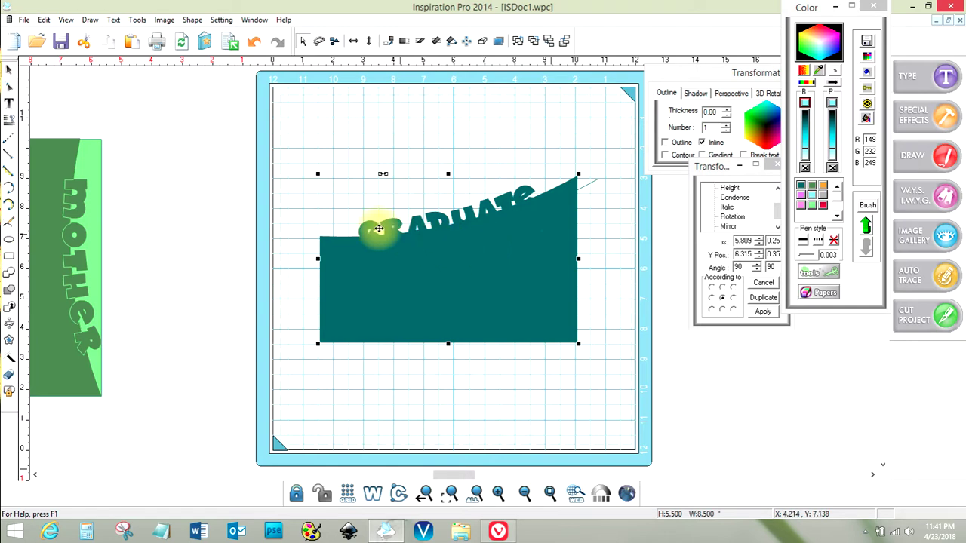
Center the welded GRADUATE panel and the jagged line horizontally on each other, then clear the selection.
left_click(357, 147)
left_click_drag(643, 364, 641, 367)
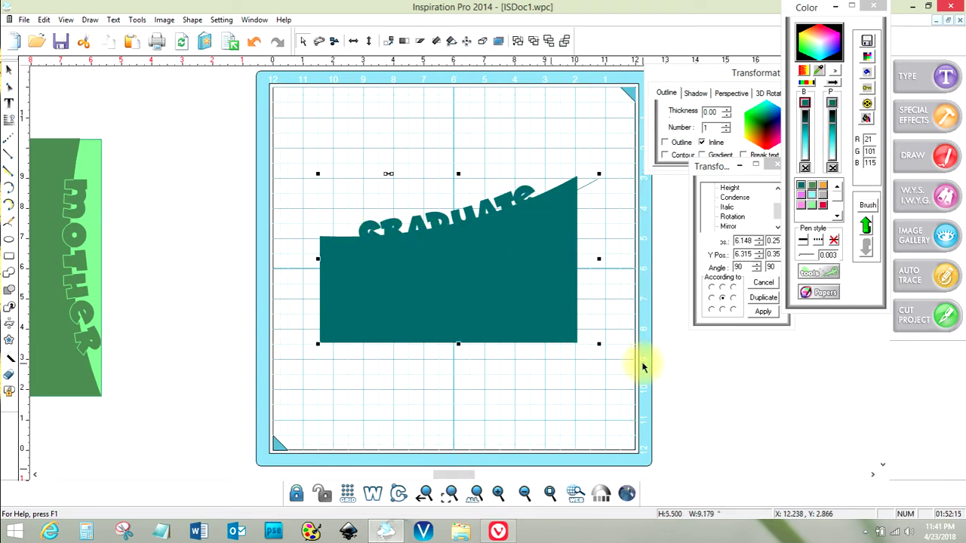
left_click(10, 121)
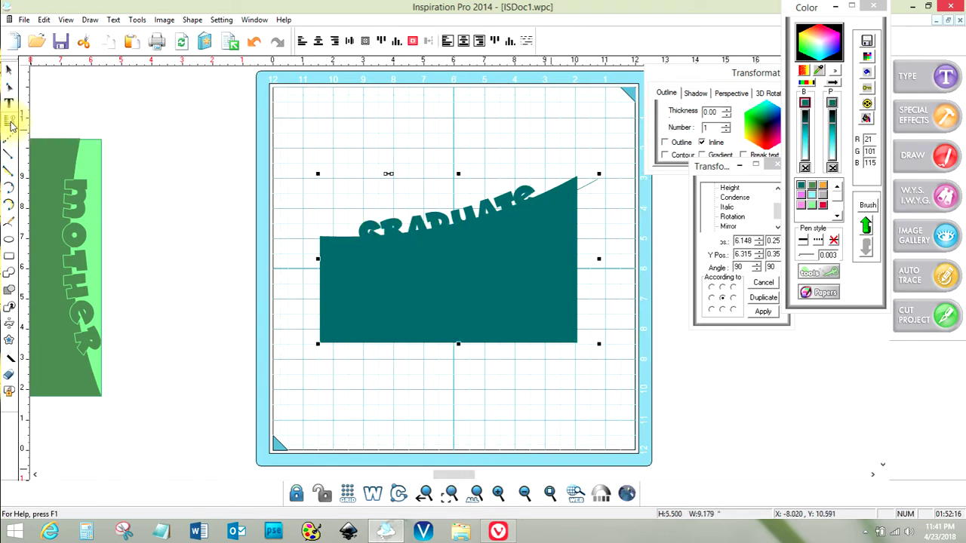
left_click(318, 41)
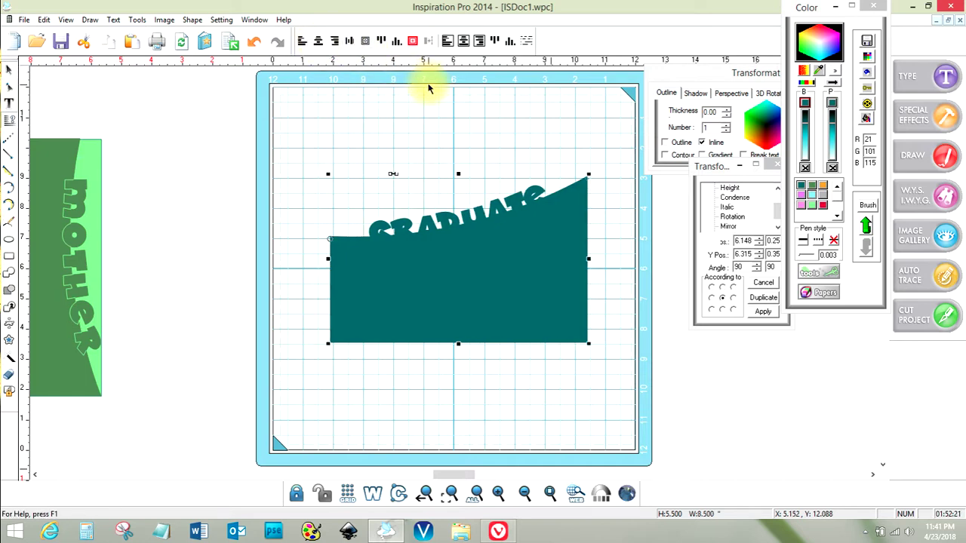
left_click(393, 101)
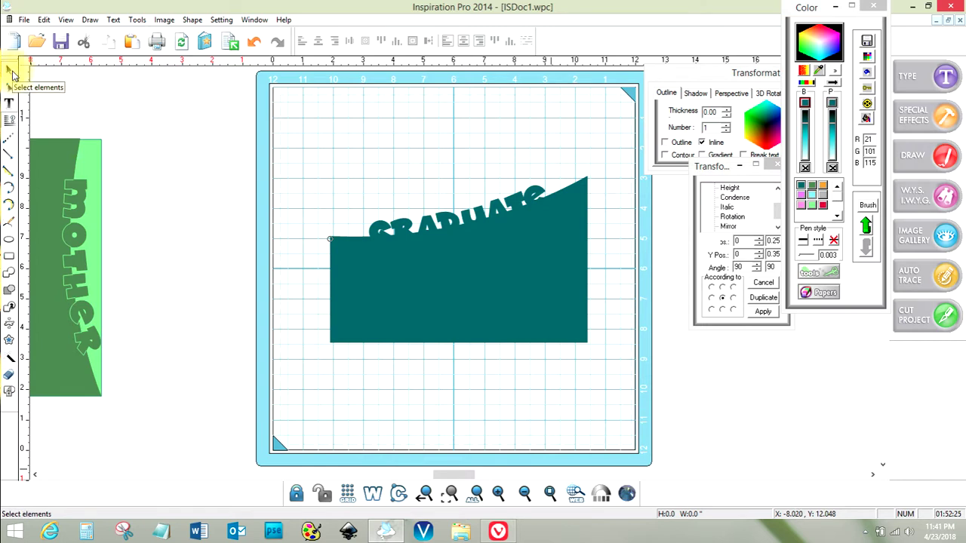
Bring the jagged line in front of the GRADUATE panel and color it light green.
left_click(11, 71)
left_click(393, 286)
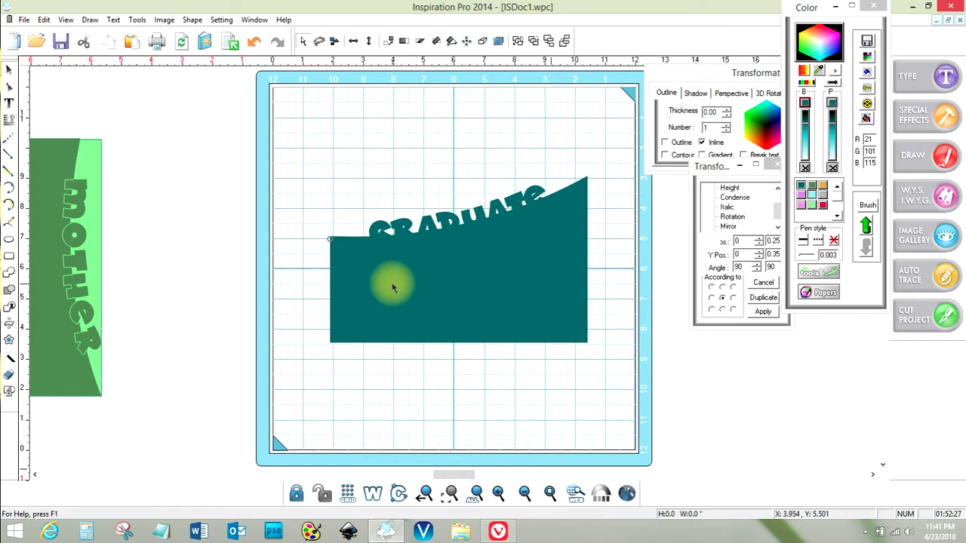
left_click(393, 284)
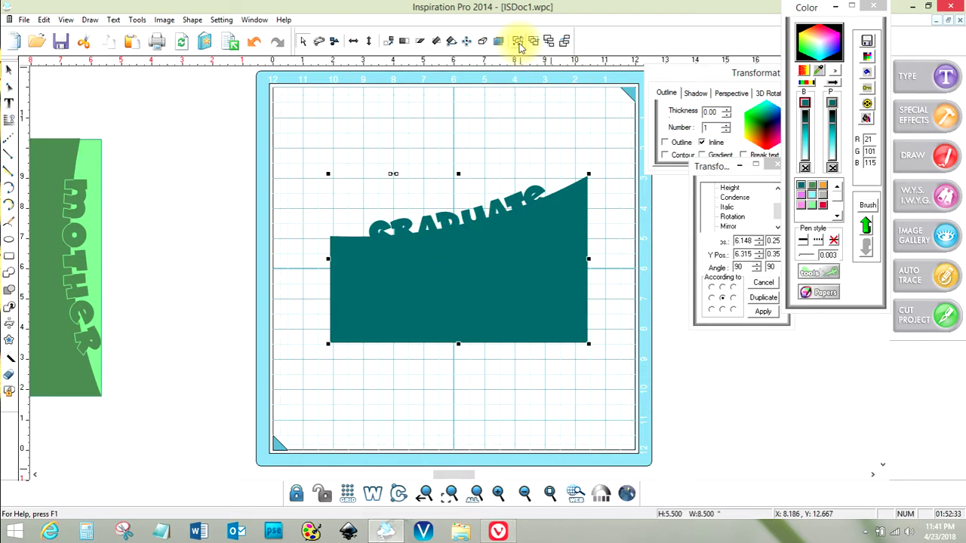
left_click(291, 140)
left_click_drag(510, 192, 625, 270)
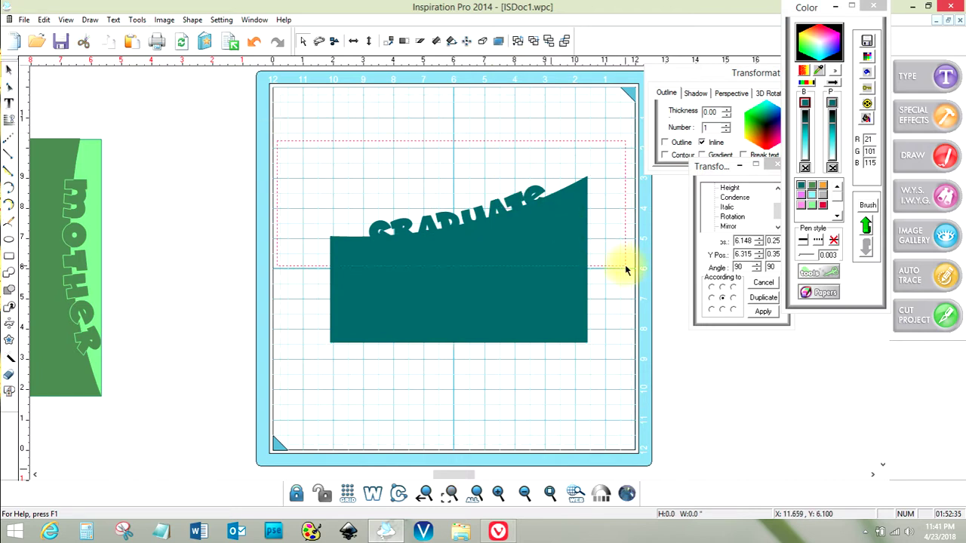
left_click(533, 46)
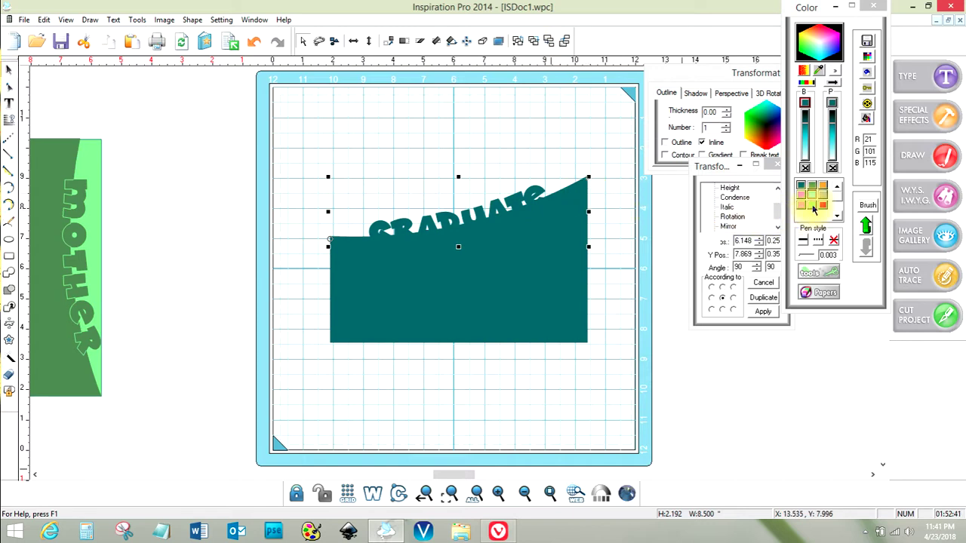
left_click(813, 211)
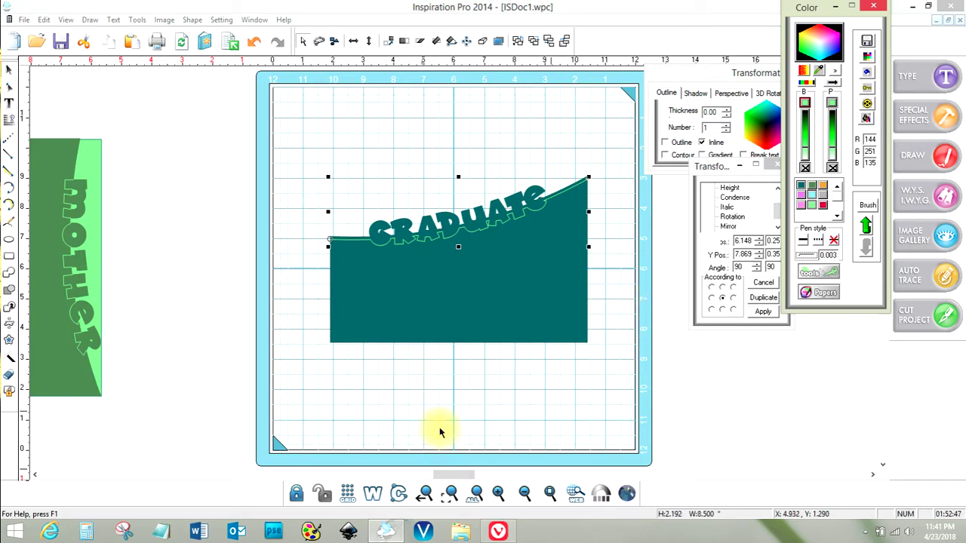
Nudge the light green line up until it meets the panel's curved edge and check the fit around the letters G and R.
left_click(449, 495)
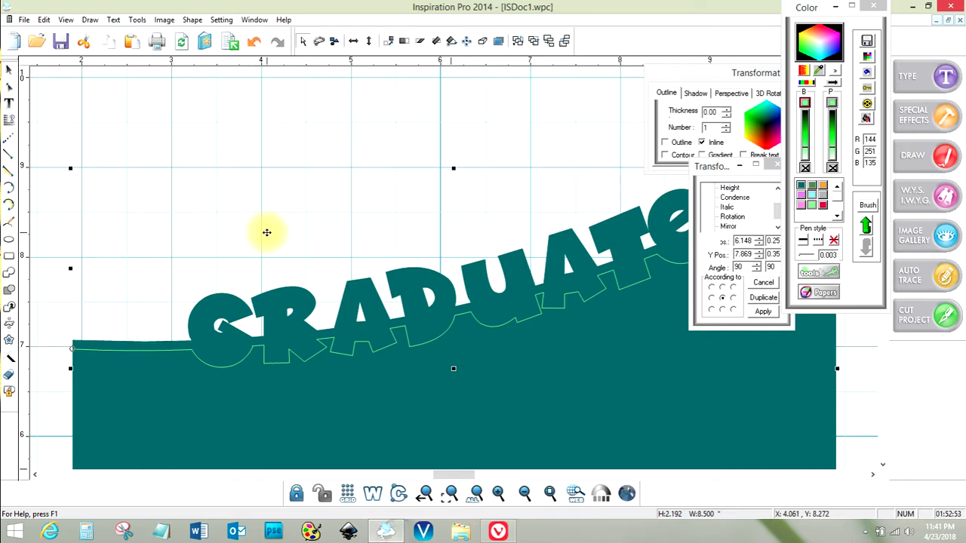
key("Up")
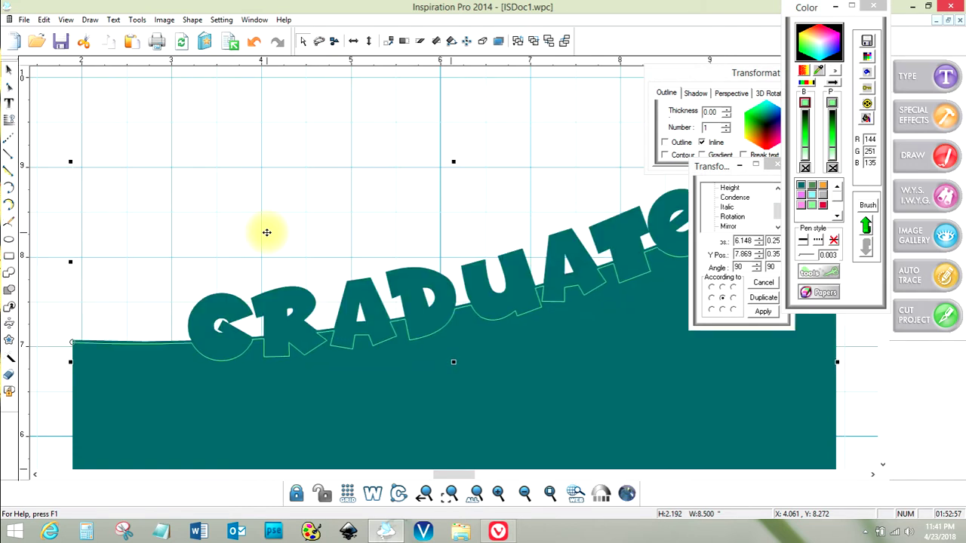
key("Delete")
key("ctrl+z")
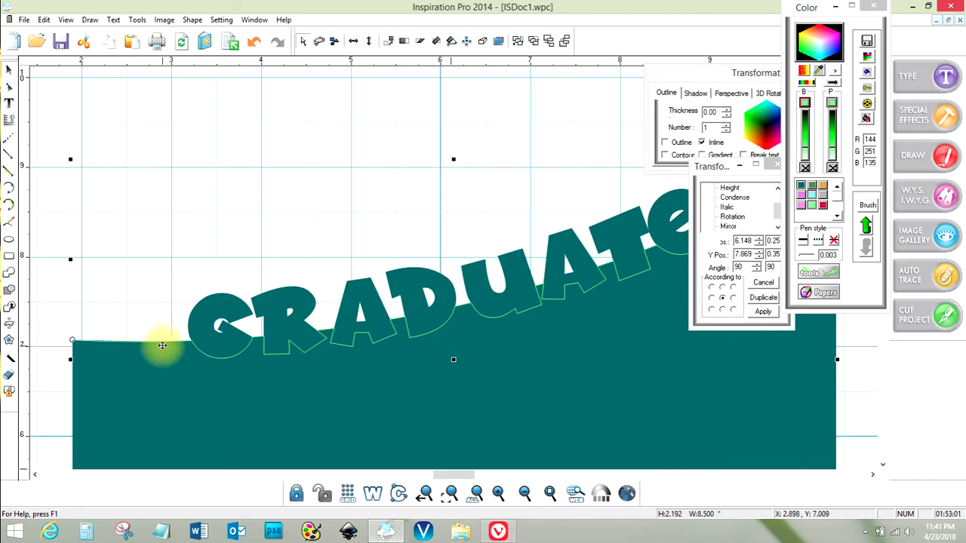
left_click(497, 495)
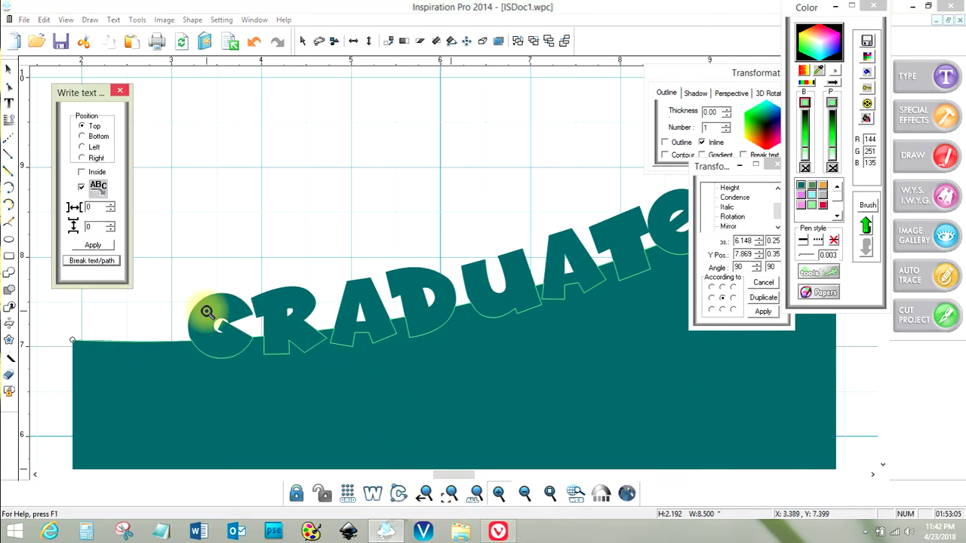
left_click(306, 376)
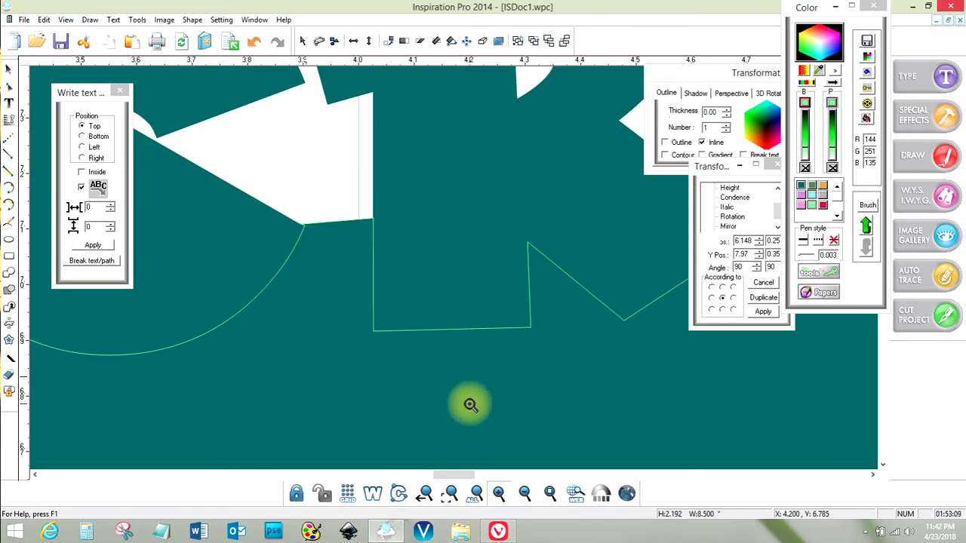
left_click(550, 494)
left_click(9, 69)
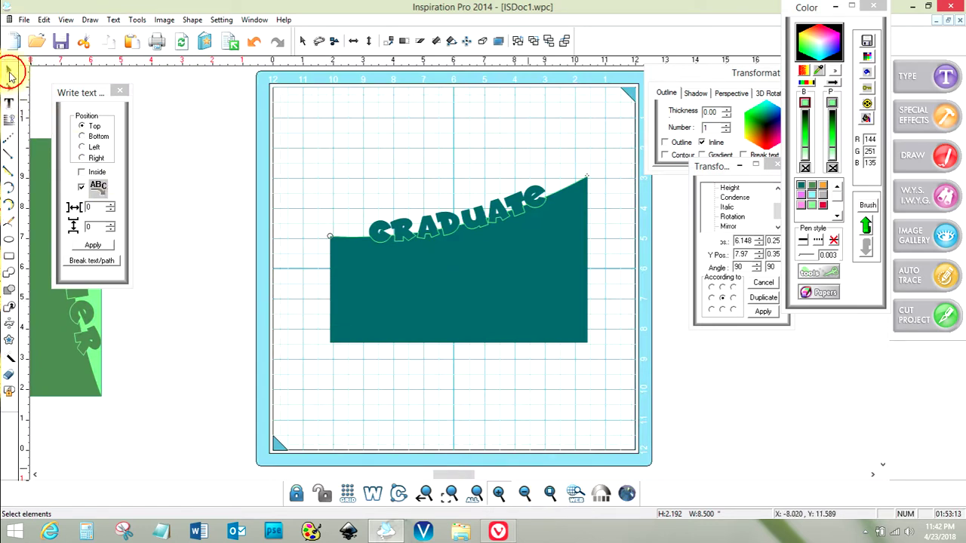
Erase the light green line's segments before, between and after the letters, leaving only the lower outline of each GRADUATE letter.
left_click(449, 495)
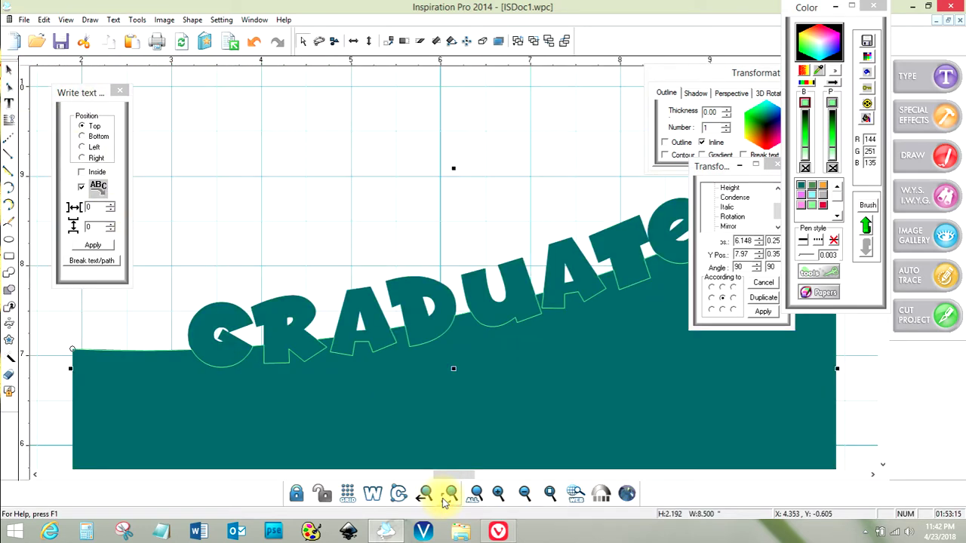
left_click(9, 375)
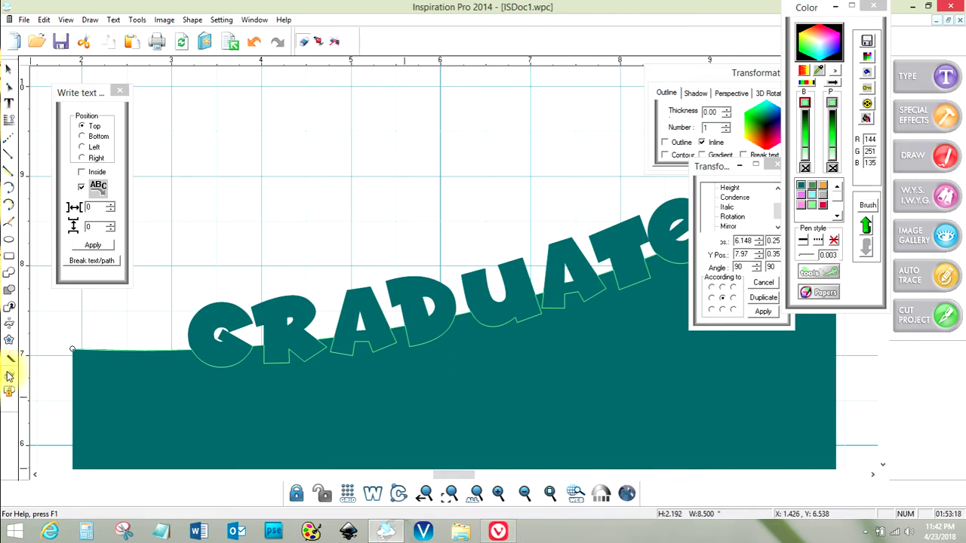
left_click(129, 354)
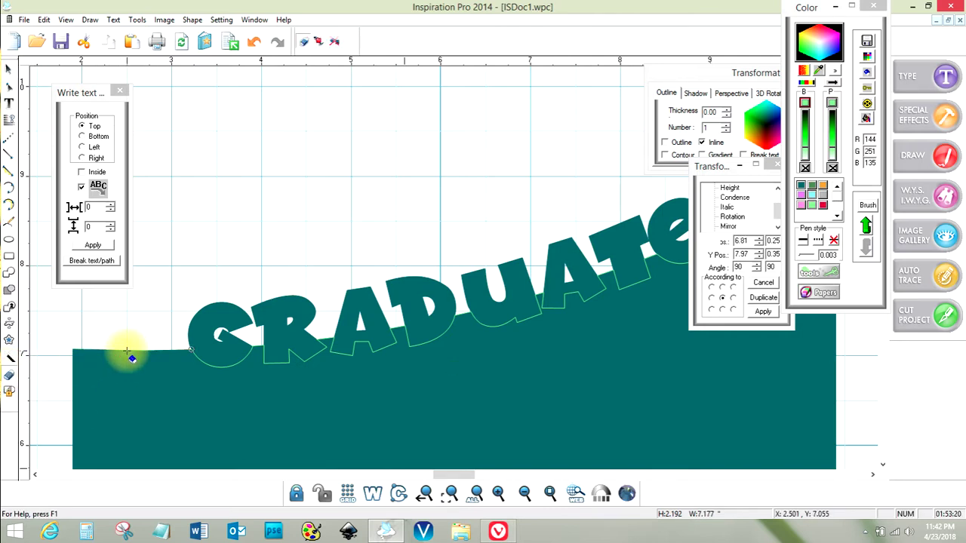
left_click(260, 347)
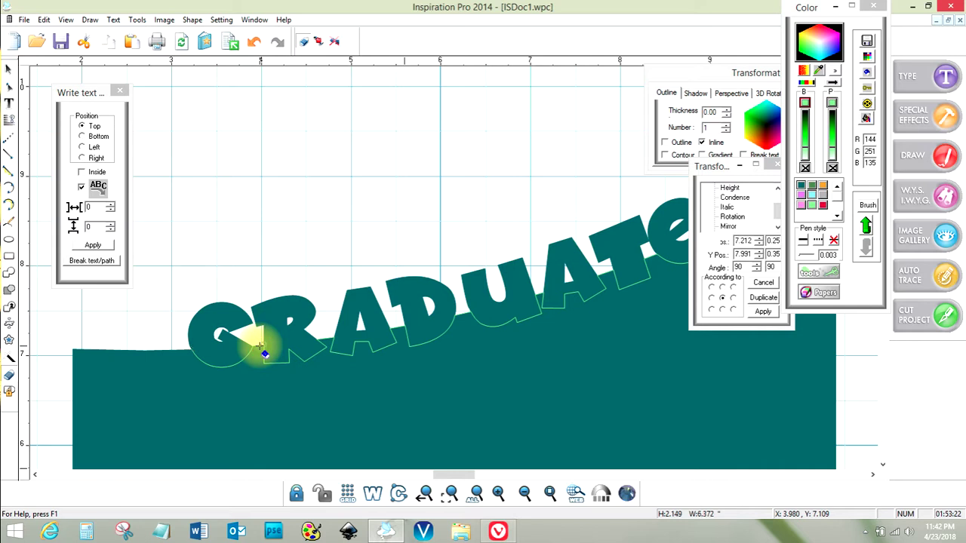
left_click(329, 345)
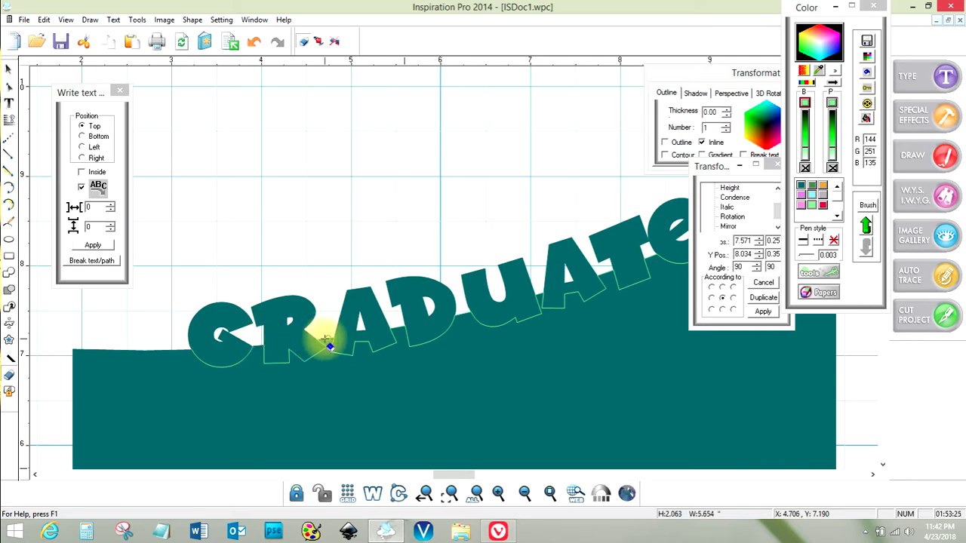
left_click(405, 326)
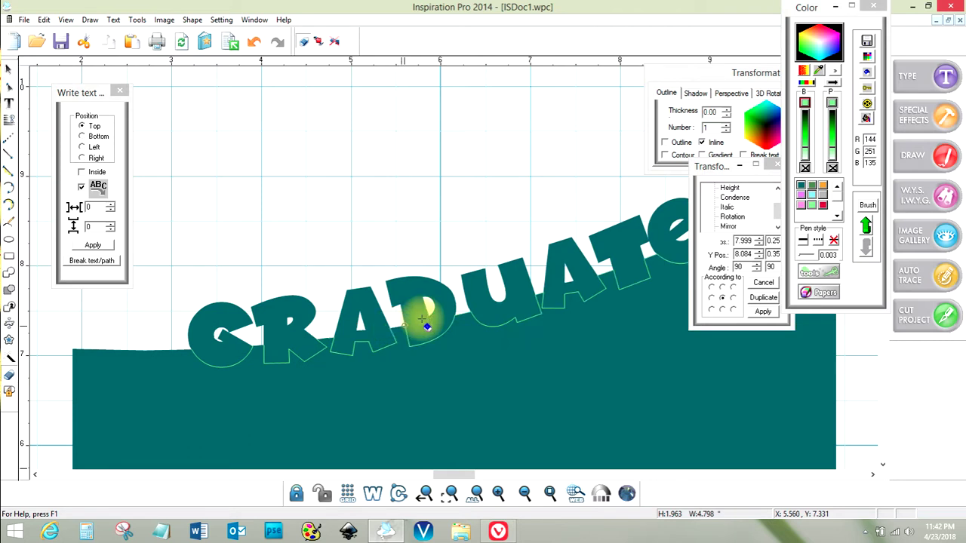
left_click(465, 315)
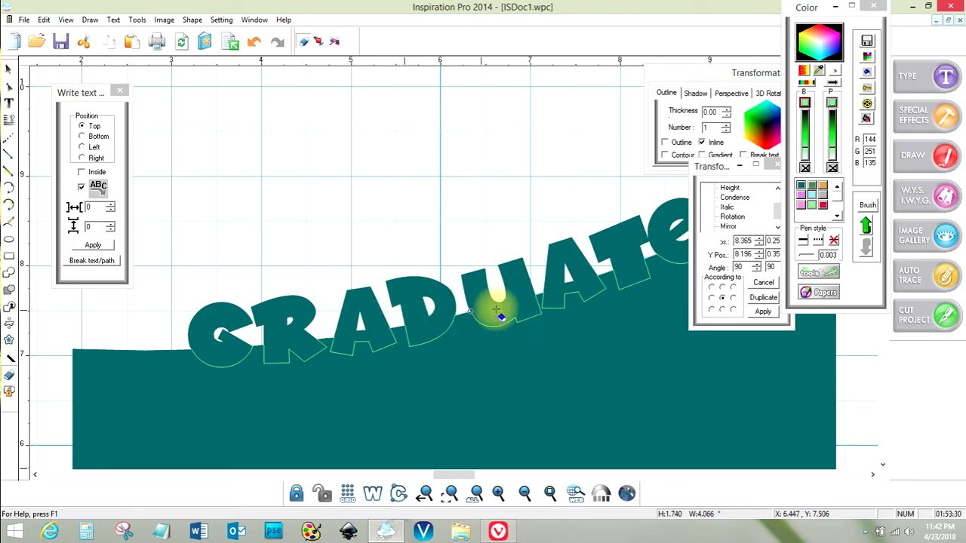
left_click(540, 295)
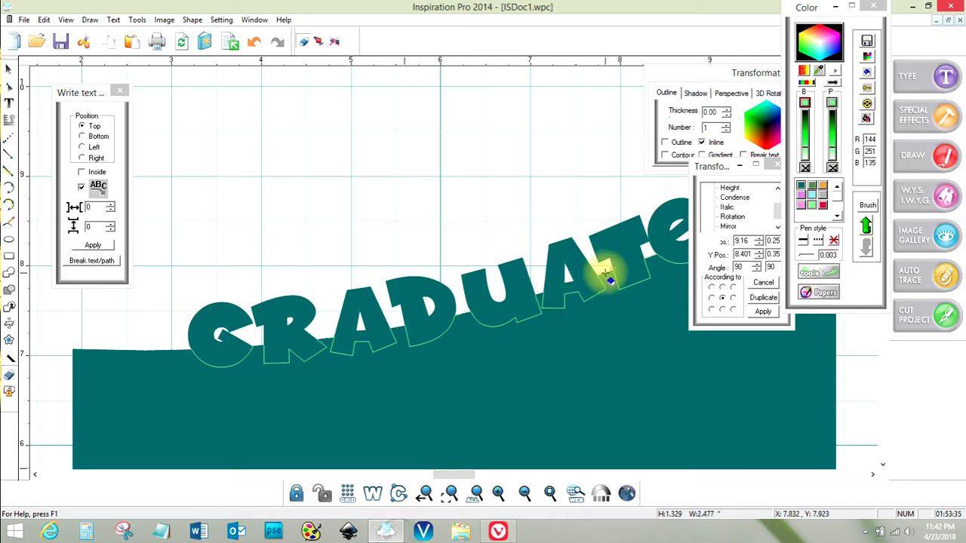
left_click(613, 270)
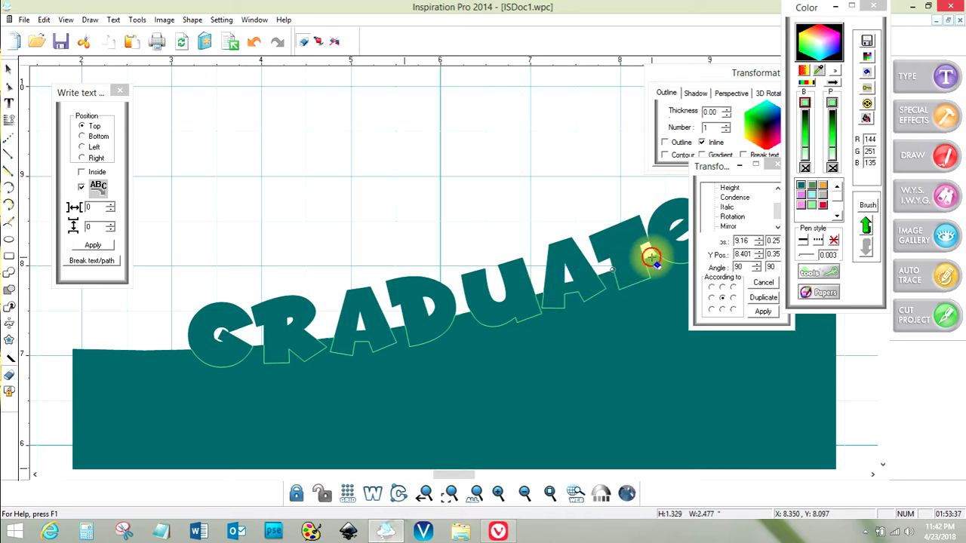
left_click(651, 255)
left_click_drag(451, 476, 459, 475)
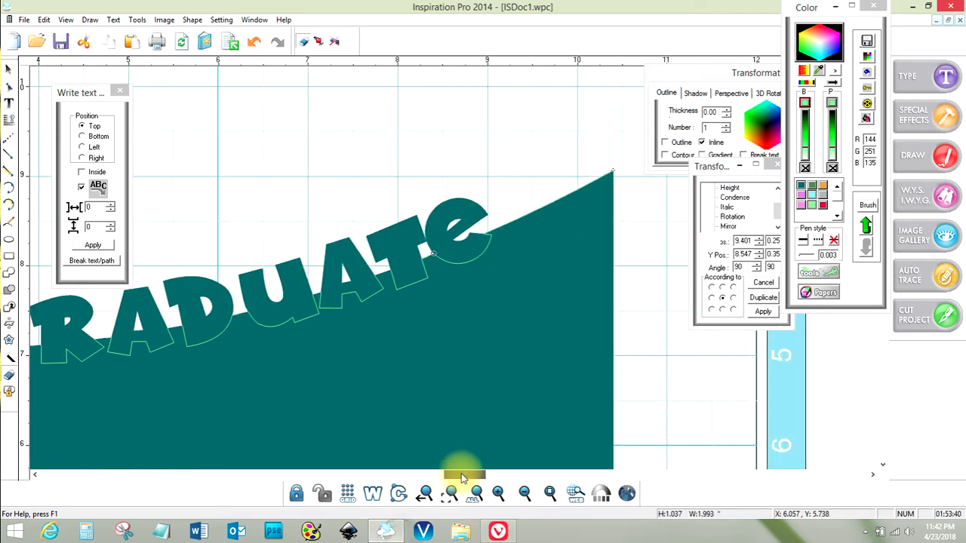
left_click(516, 220)
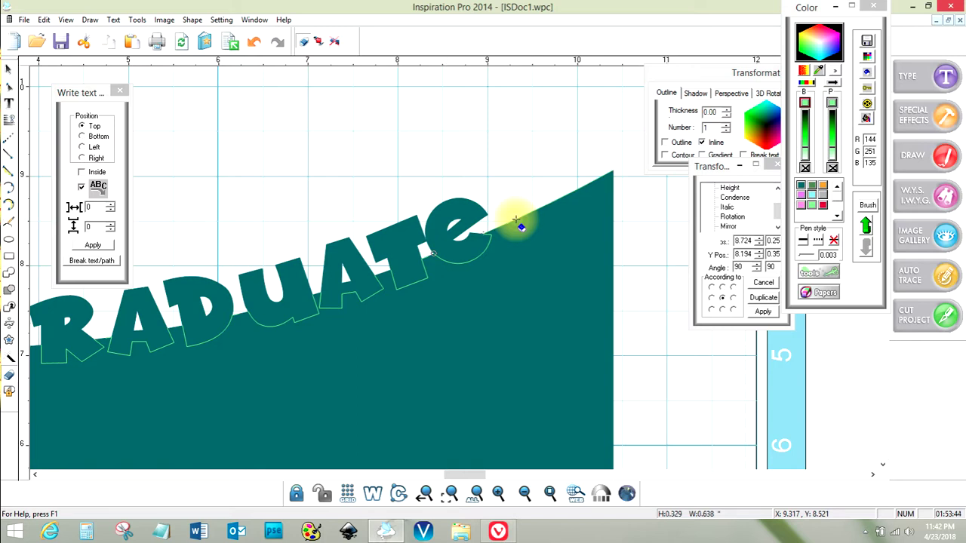
left_click(550, 492)
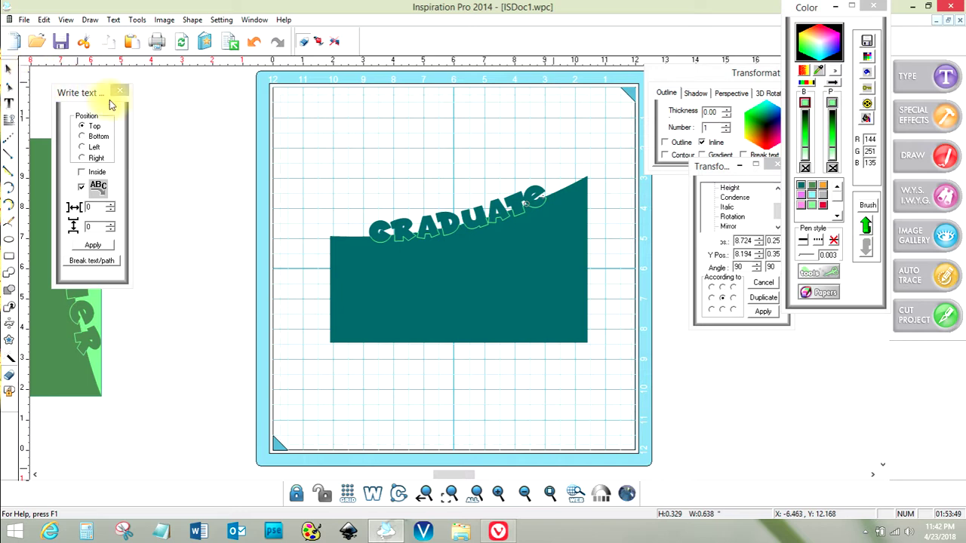
Rotate the GRADUATE panel together with its letter outlines by 90 degrees three times so the lettering runs down its side.
left_click(9, 69)
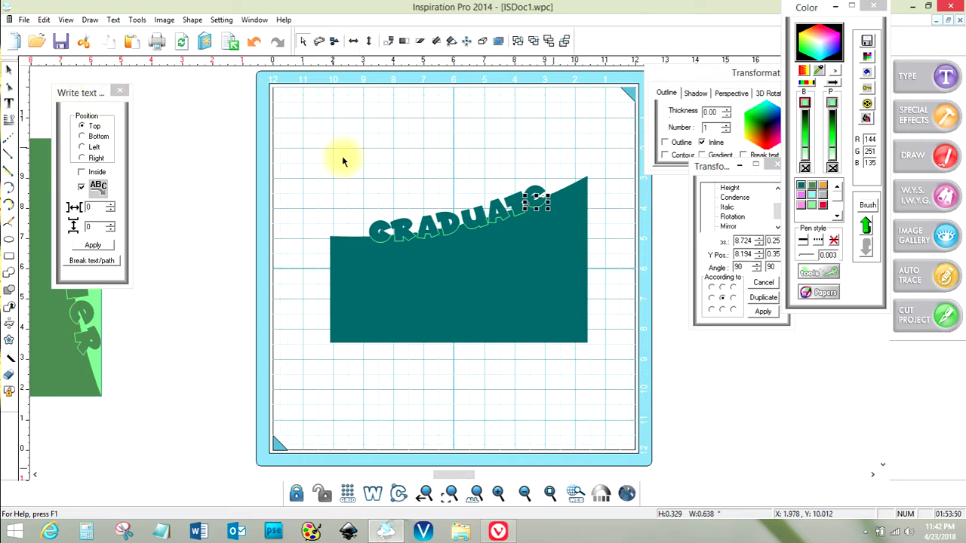
left_click(397, 224)
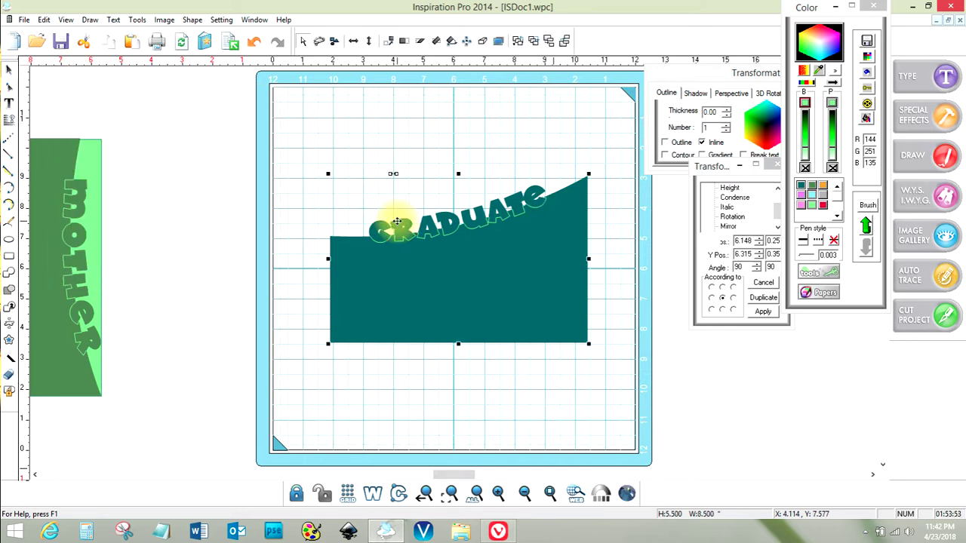
left_click_drag(302, 120, 610, 367)
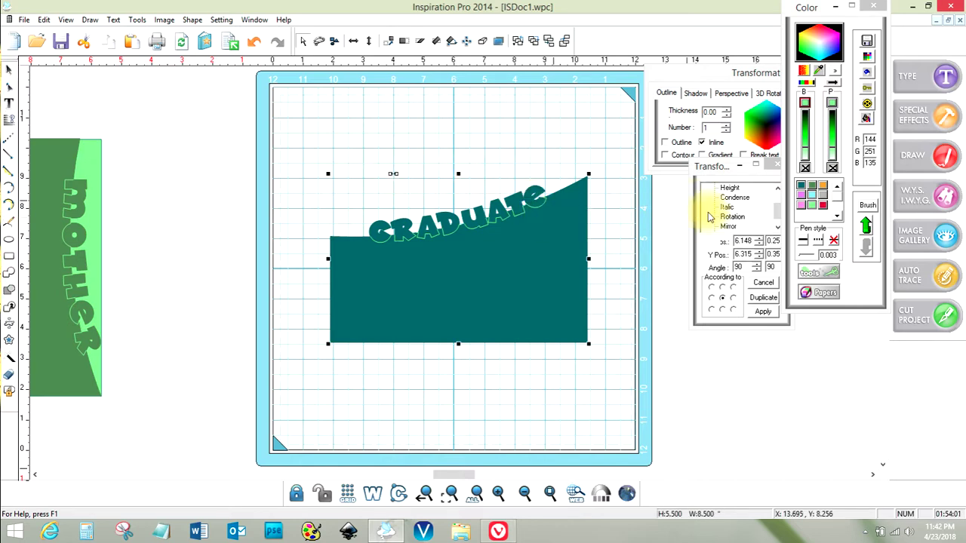
left_click(732, 217)
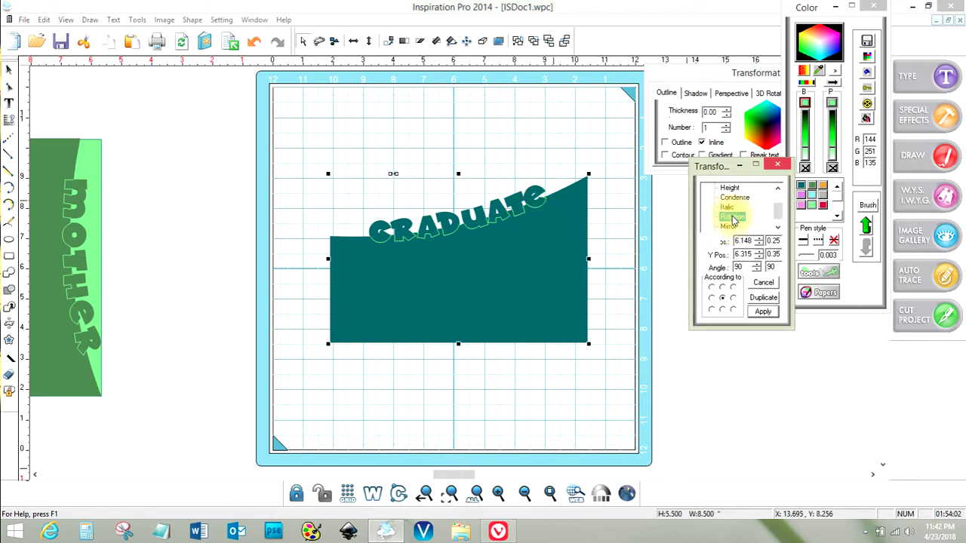
left_click(764, 312)
left_click(764, 312)
left_click(764, 312)
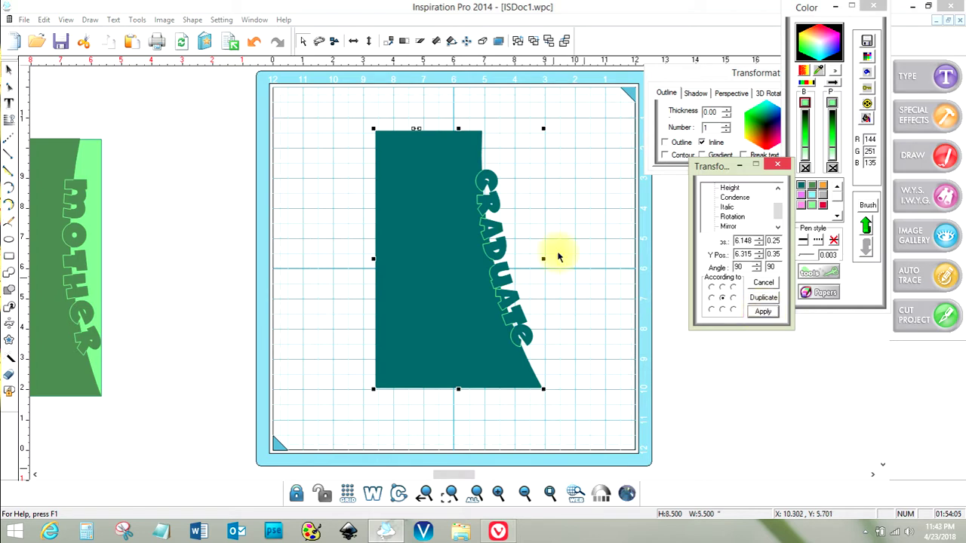
left_click(581, 188)
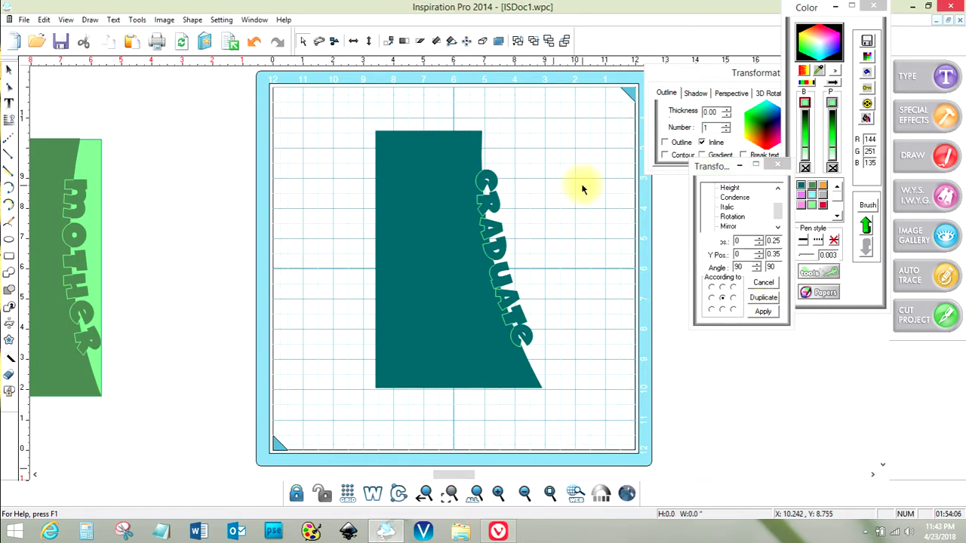
Move the MOTHER sample closer to the mat and select its light green backing panel.
left_click(100, 148)
left_click_drag(97, 147, 210, 150)
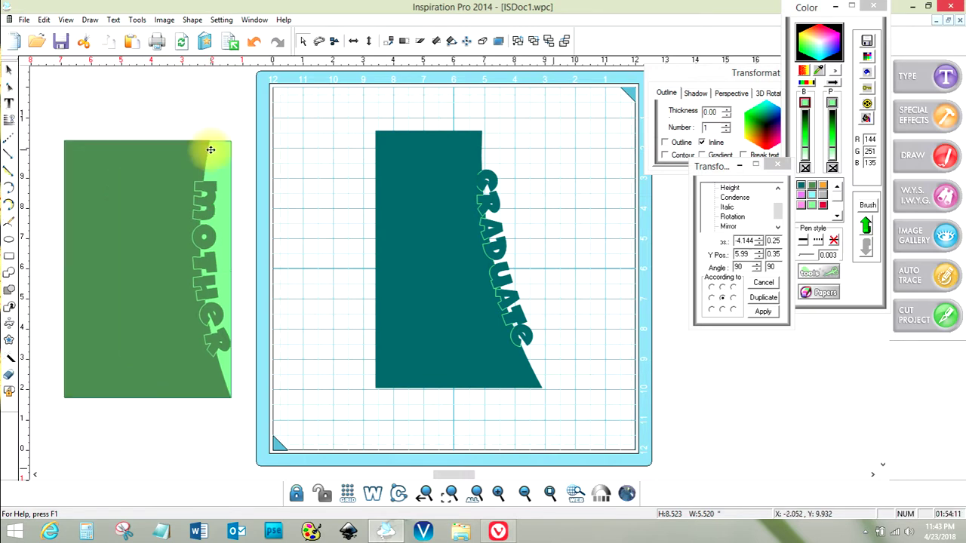
left_click(104, 139)
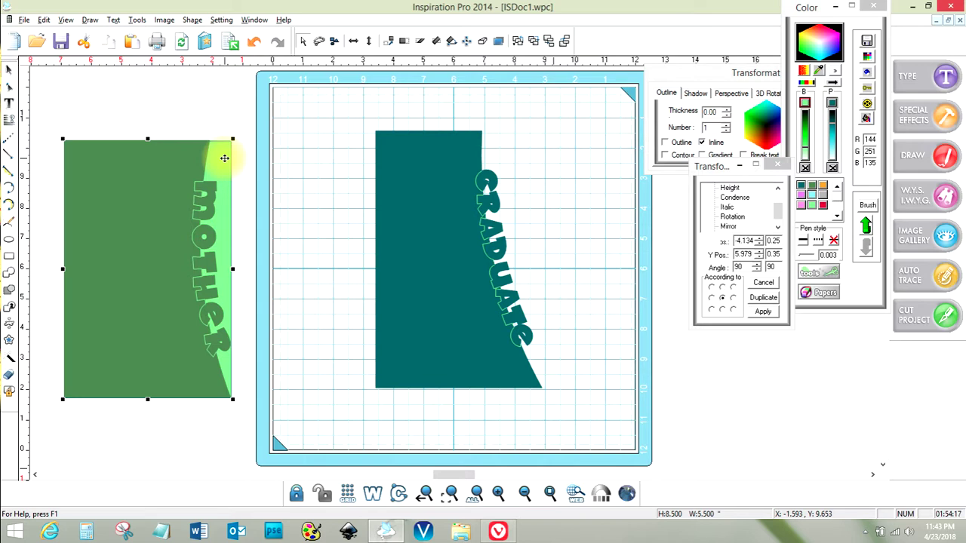
Place a copy of the MOTHER sample's light green backing panel over the GRADUATE panel, aligned to its edges, and send it to the back.
left_click_drag(224, 157, 534, 147)
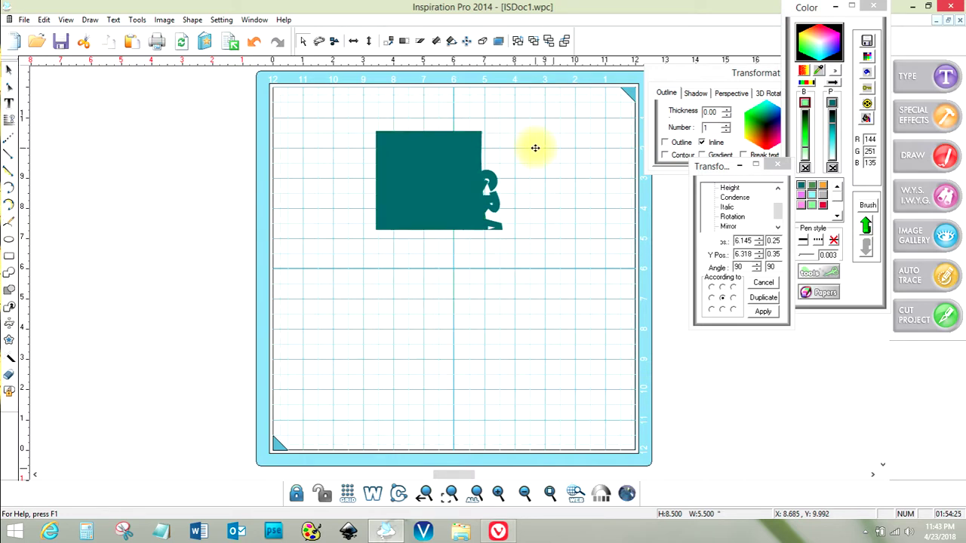
left_click(519, 41)
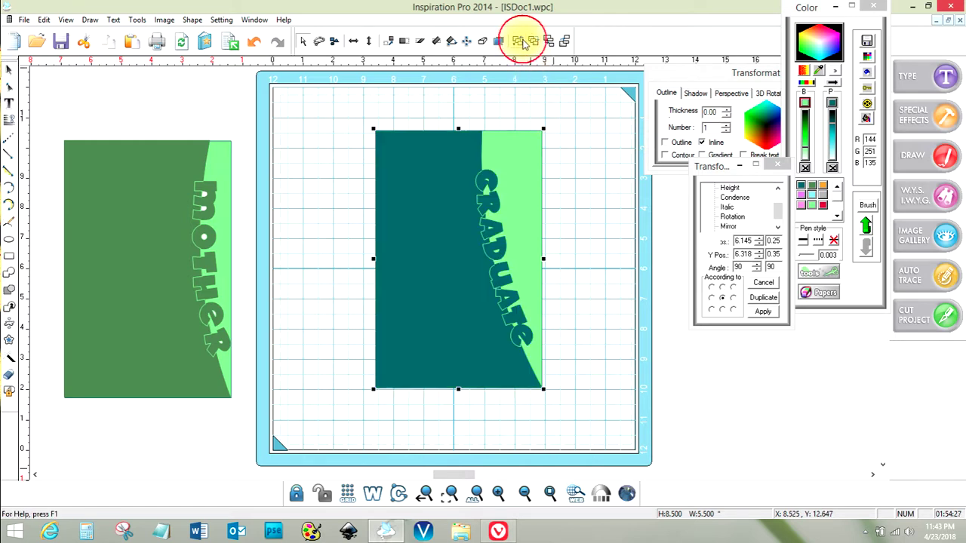
left_click(615, 310)
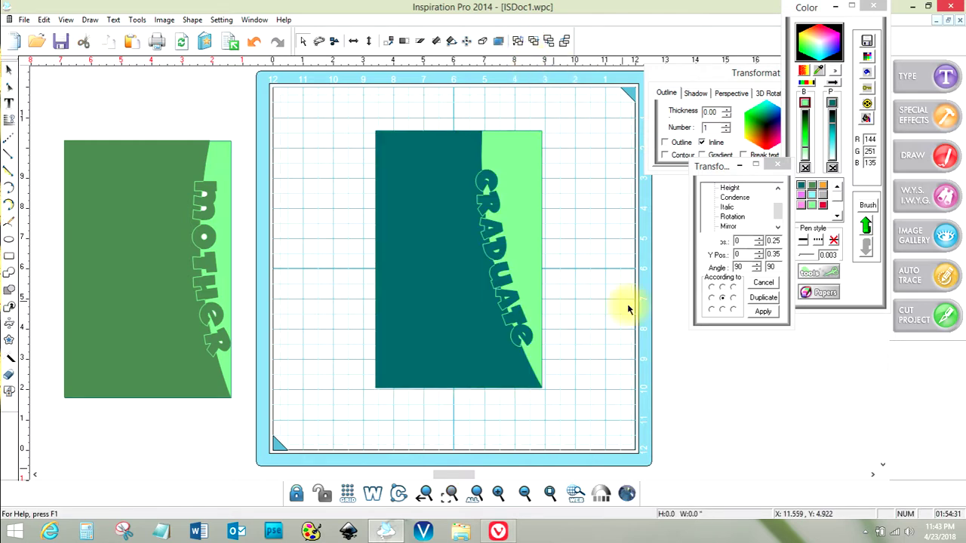
Open the cut controls and preview the cut lines of the light blue, light green and dark teal colors one at a time.
left_click(926, 315)
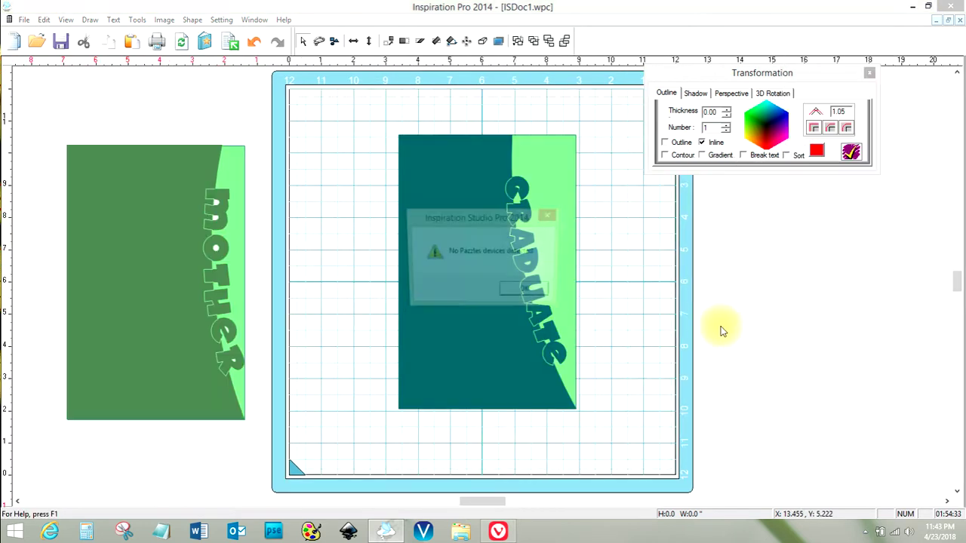
left_click(527, 291)
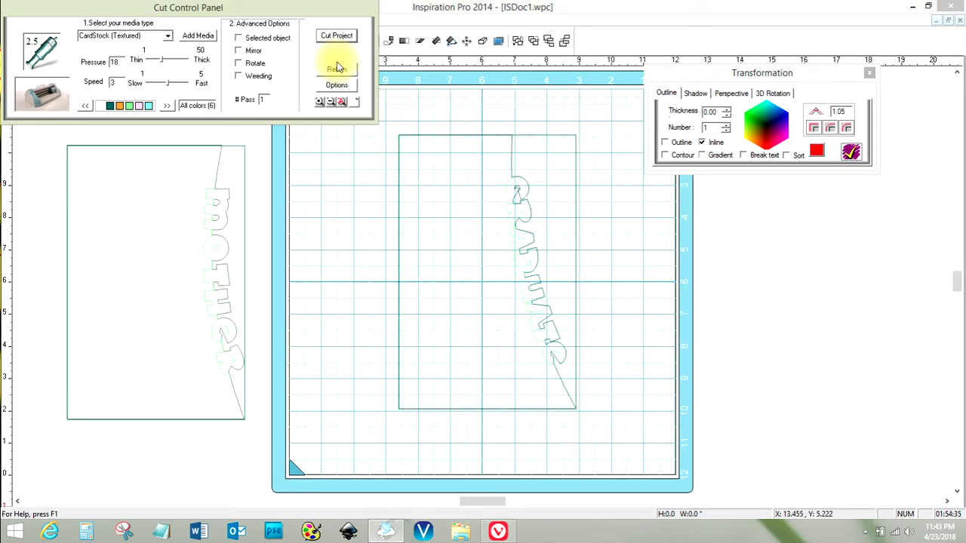
left_click(149, 107)
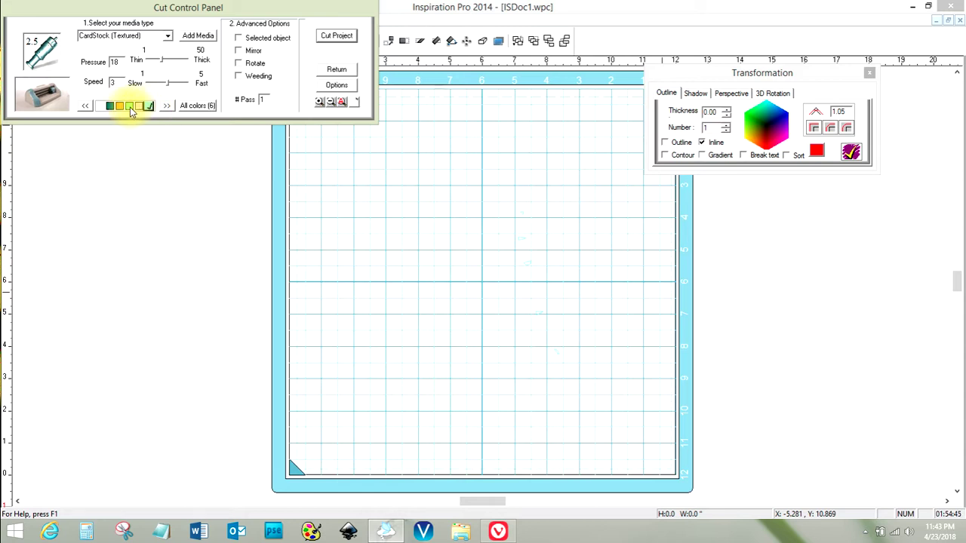
left_click(130, 107)
left_click(129, 108)
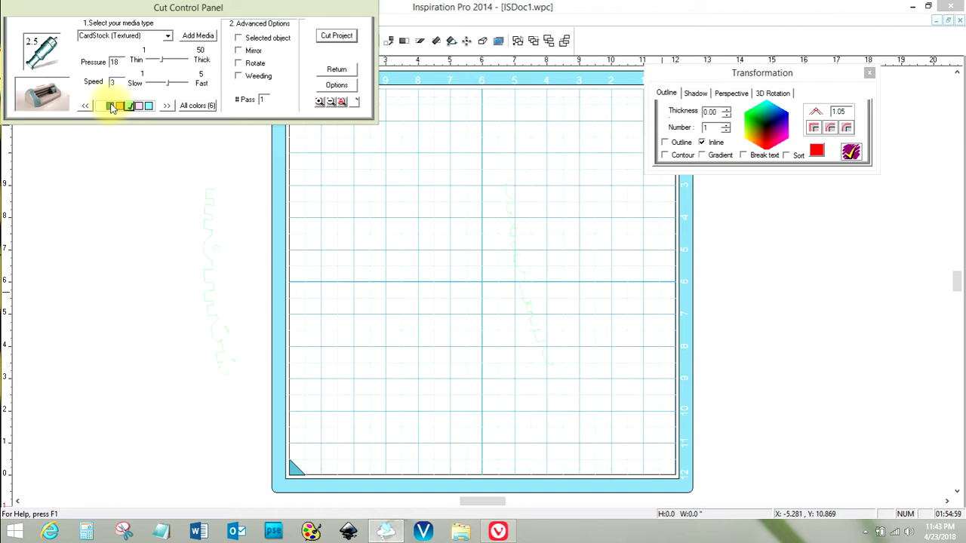
left_click(111, 107)
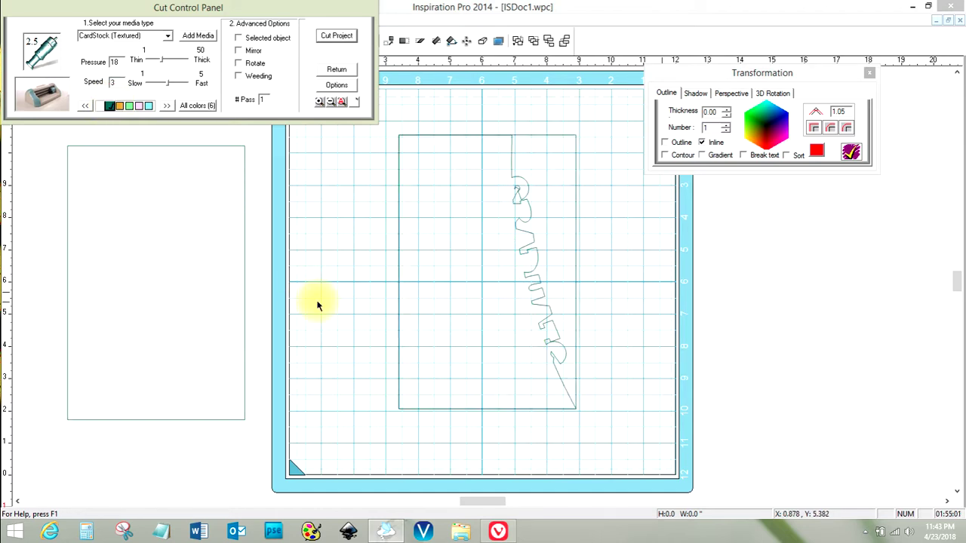
Move the rectangular backing outline off the mat to isolate the GRADUATE panel's cut line, and return to the design view.
left_click(573, 154)
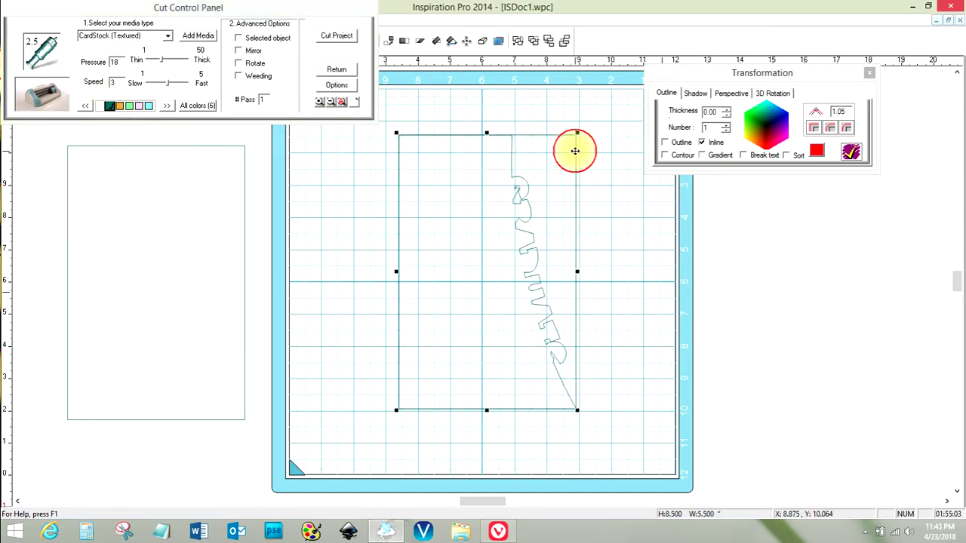
left_click_drag(566, 151, 919, 184)
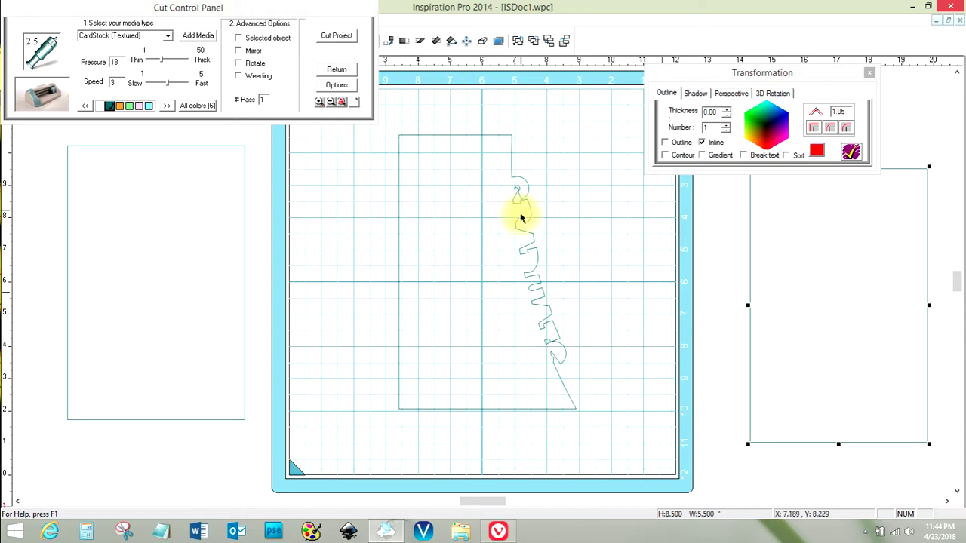
left_click(351, 72)
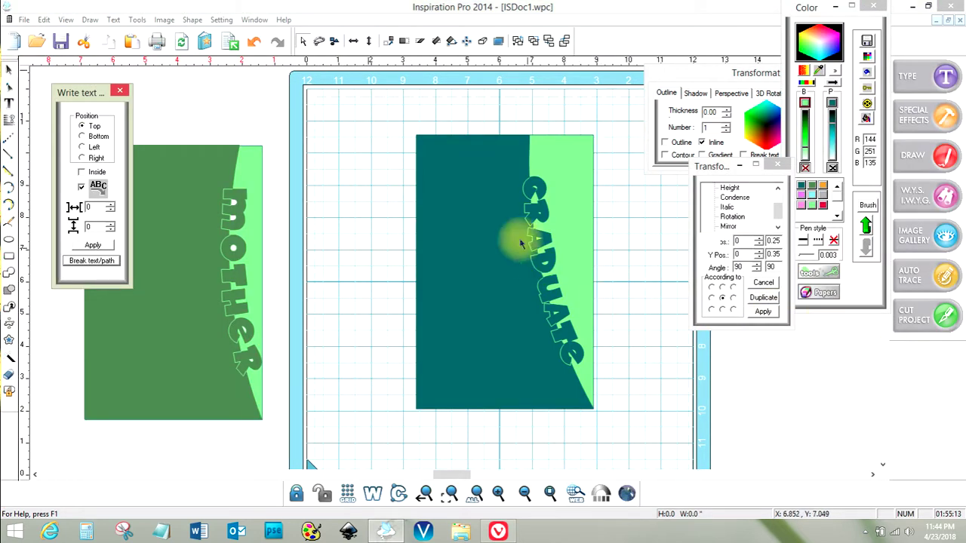